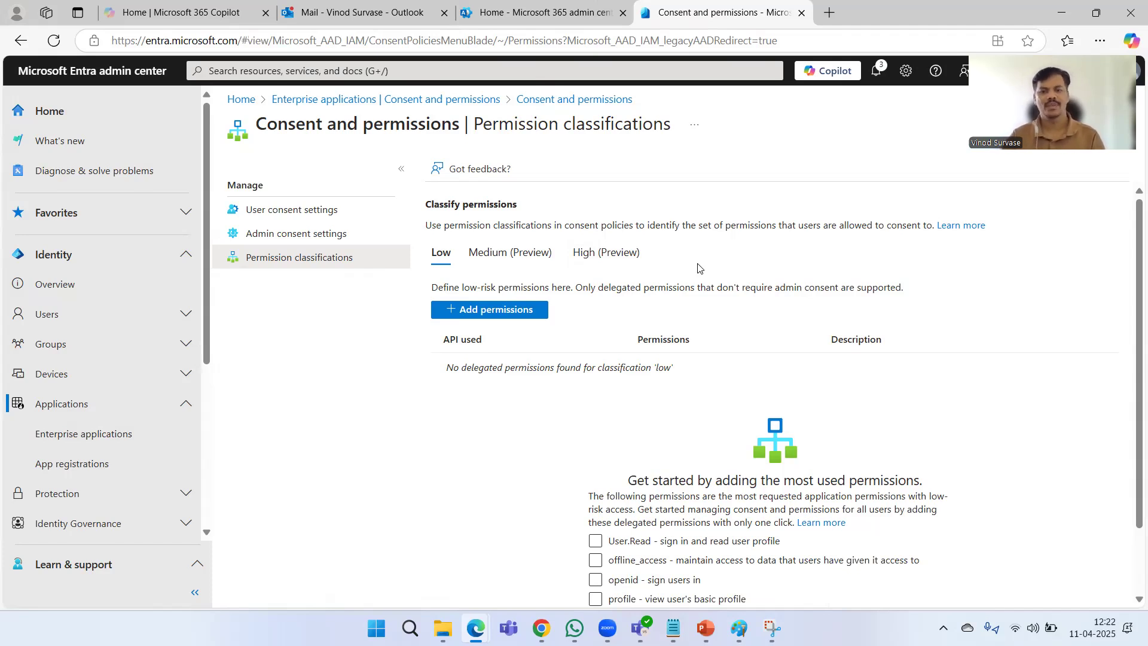
Step: Review the suggested most used permissions for the Low classification and the note on which delegated permissions are supported
{"action": "scroll", "coordinate": [512, 424], "scroll_direction": "down", "scroll_amount": 2}
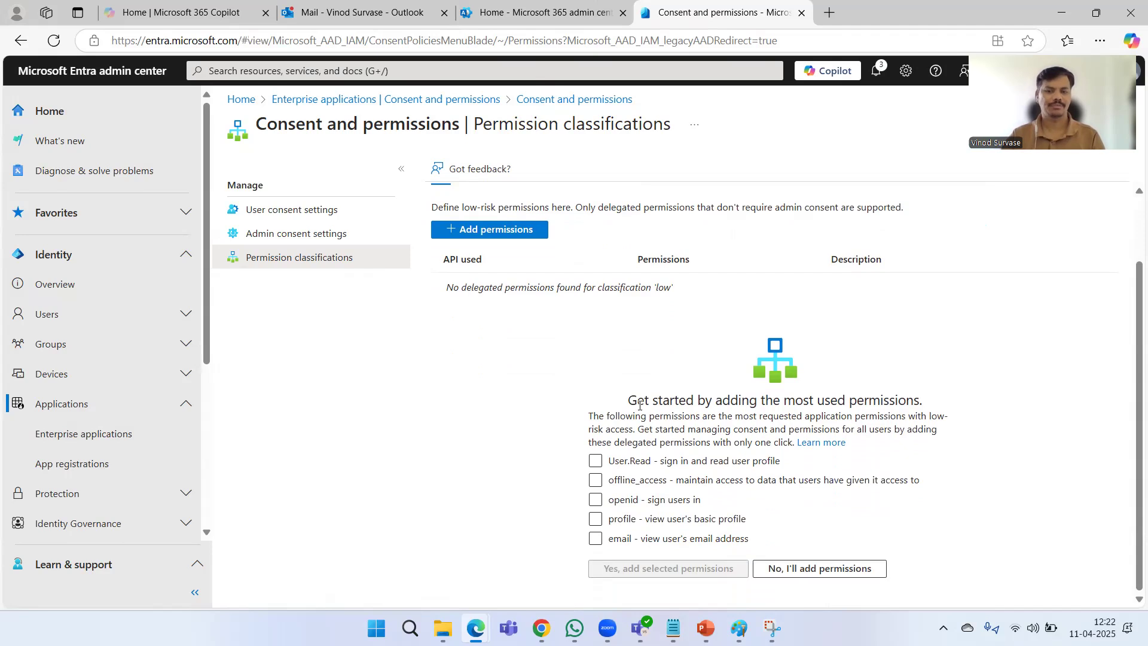
{"action": "left_click_drag", "start_coordinate": [604, 400], "coordinate": [950, 425]}
{"action": "left_click", "coordinate": [493, 386]}
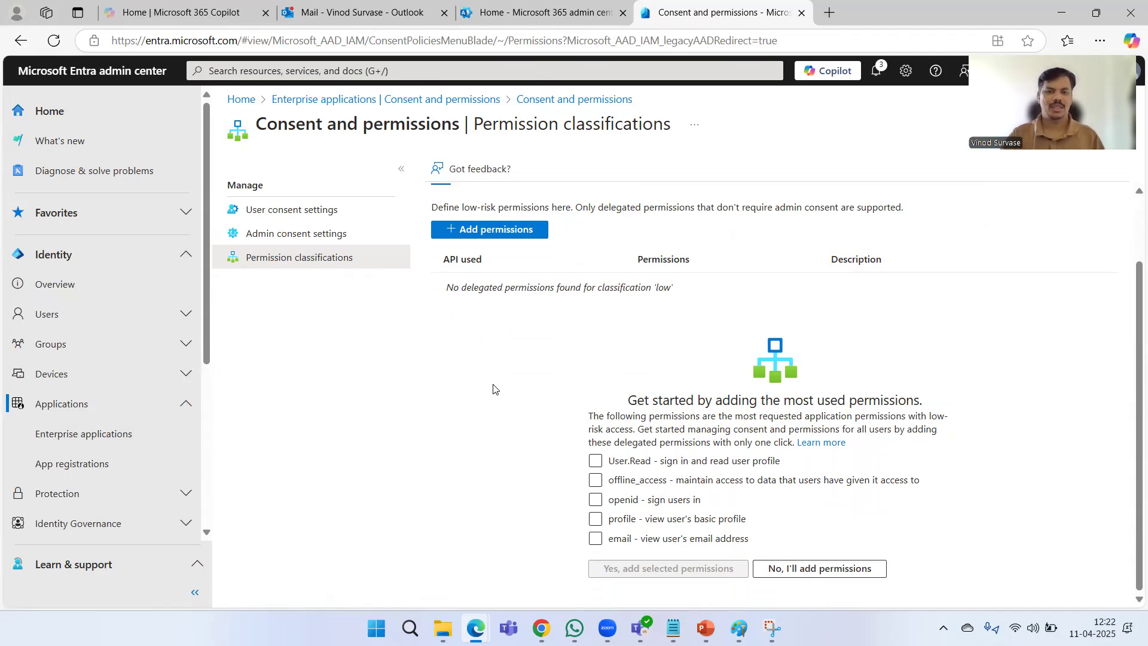
{"action": "left_click", "coordinate": [686, 468]}
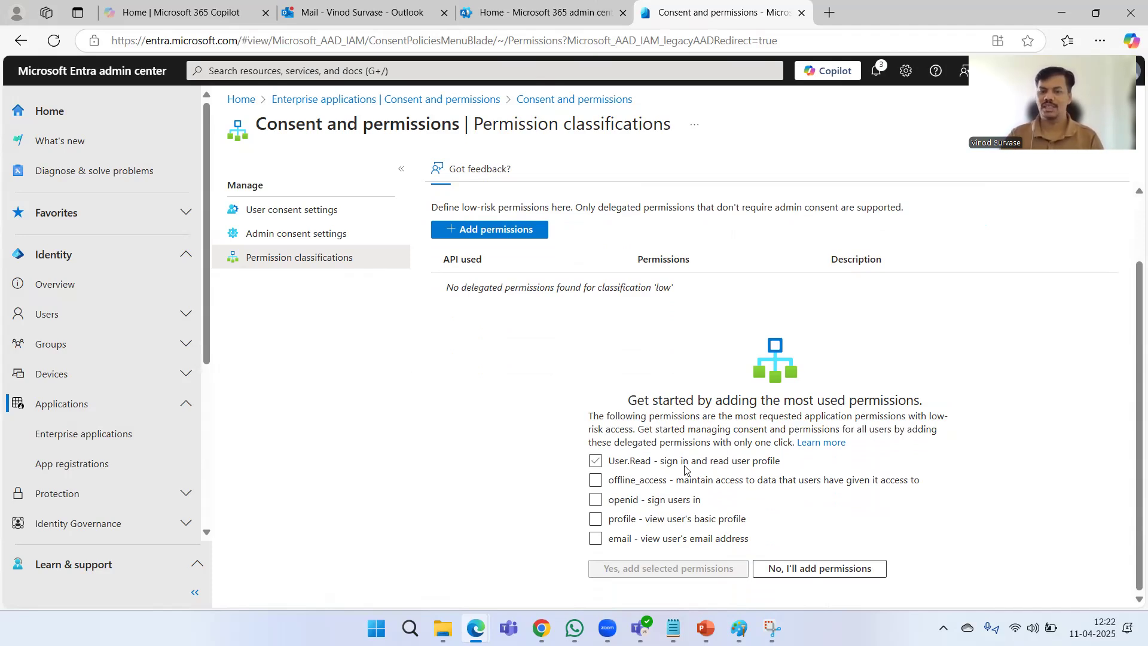
{"action": "left_click", "coordinate": [686, 468]}
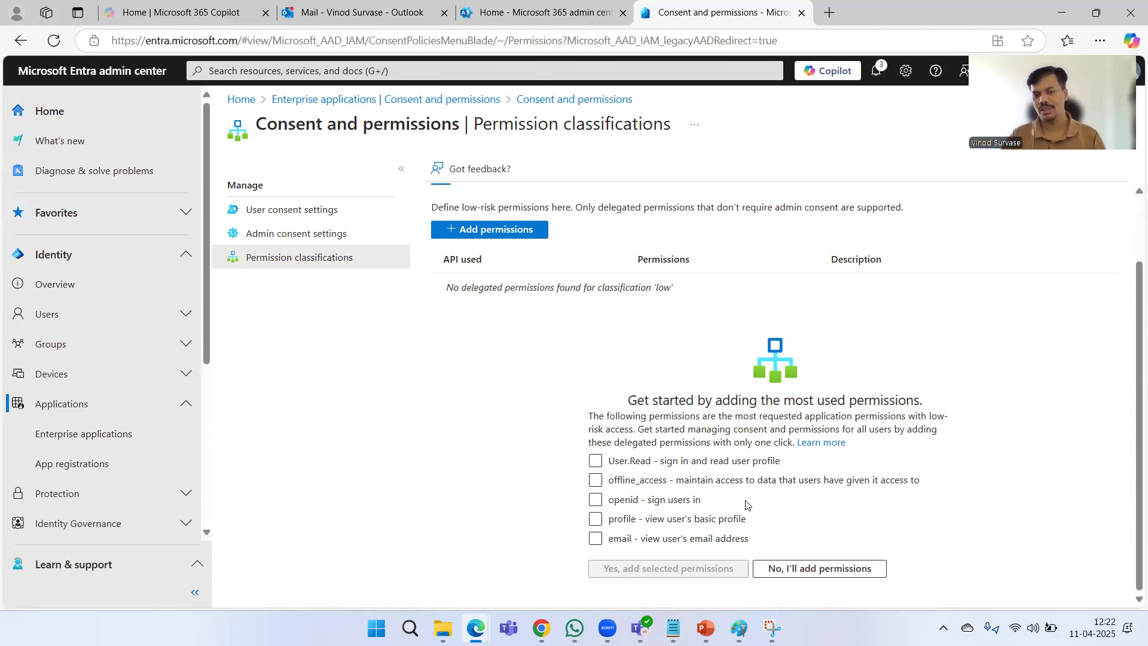
{"action": "left_click", "coordinate": [622, 501]}
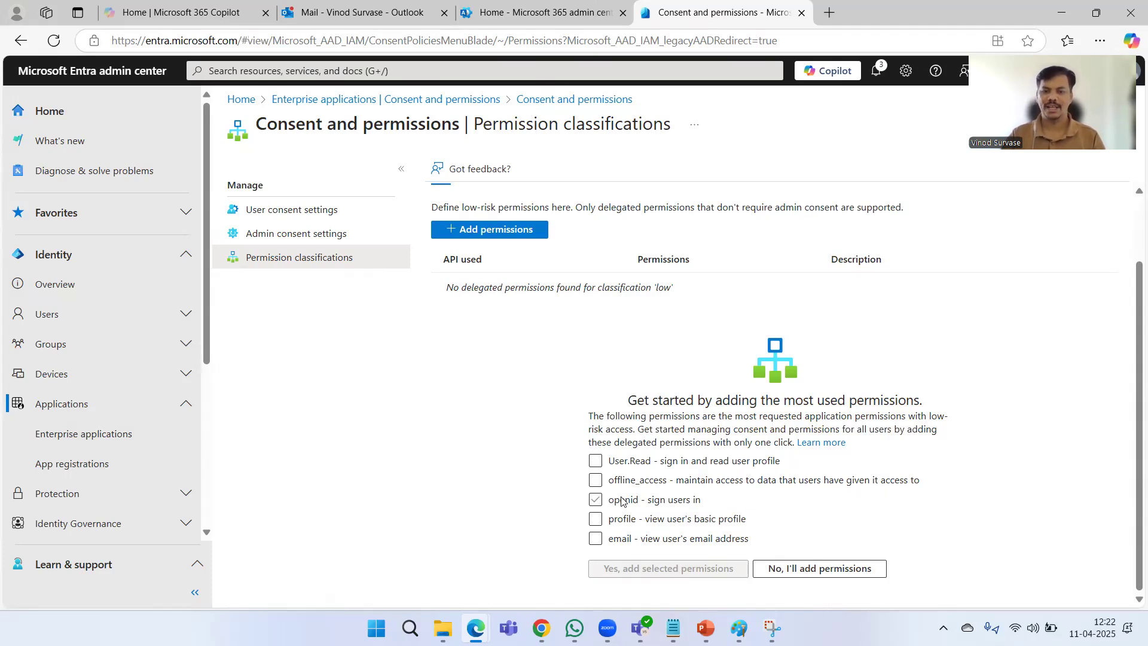
{"action": "left_click", "coordinate": [622, 501]}
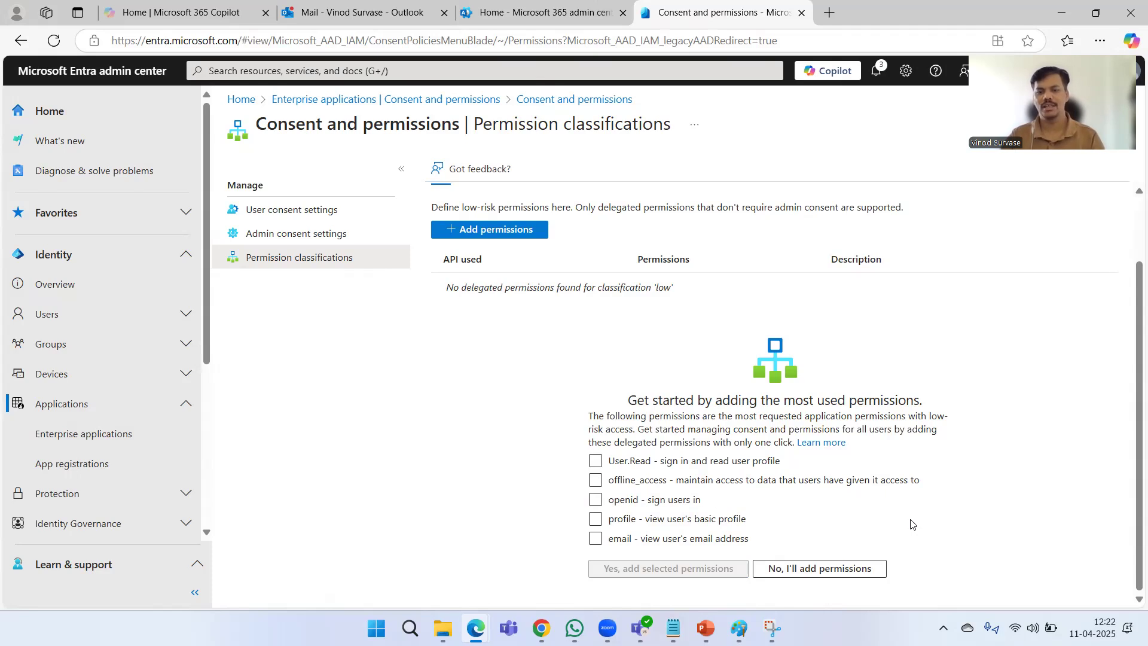
{"action": "left_click", "coordinate": [676, 521]}
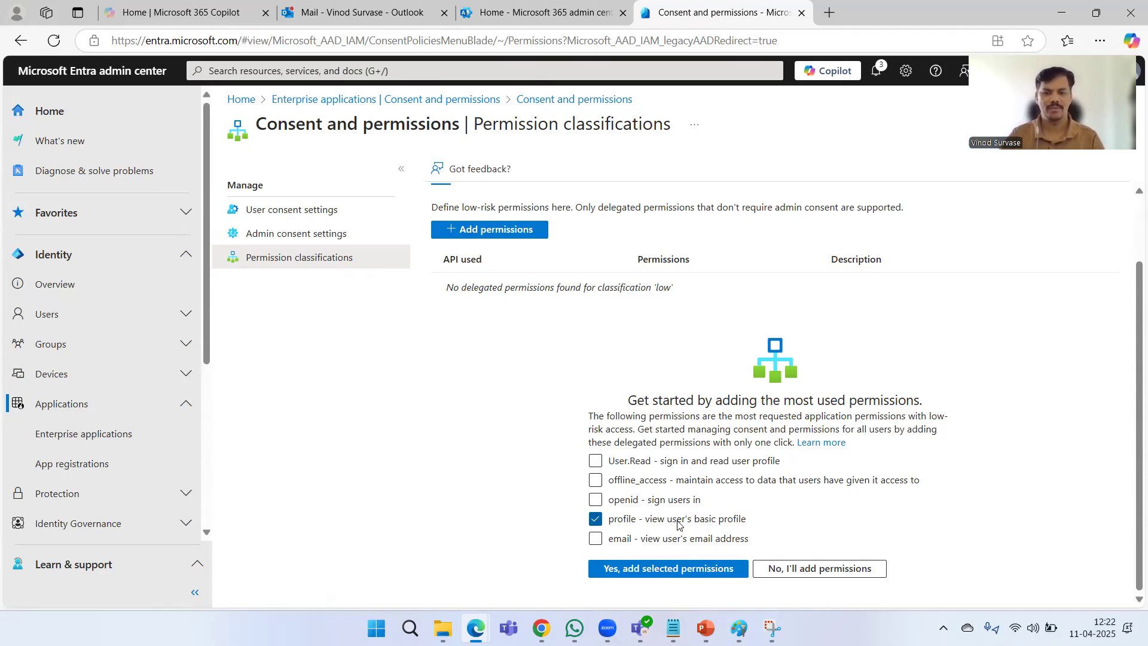
{"action": "left_click", "coordinate": [658, 521]}
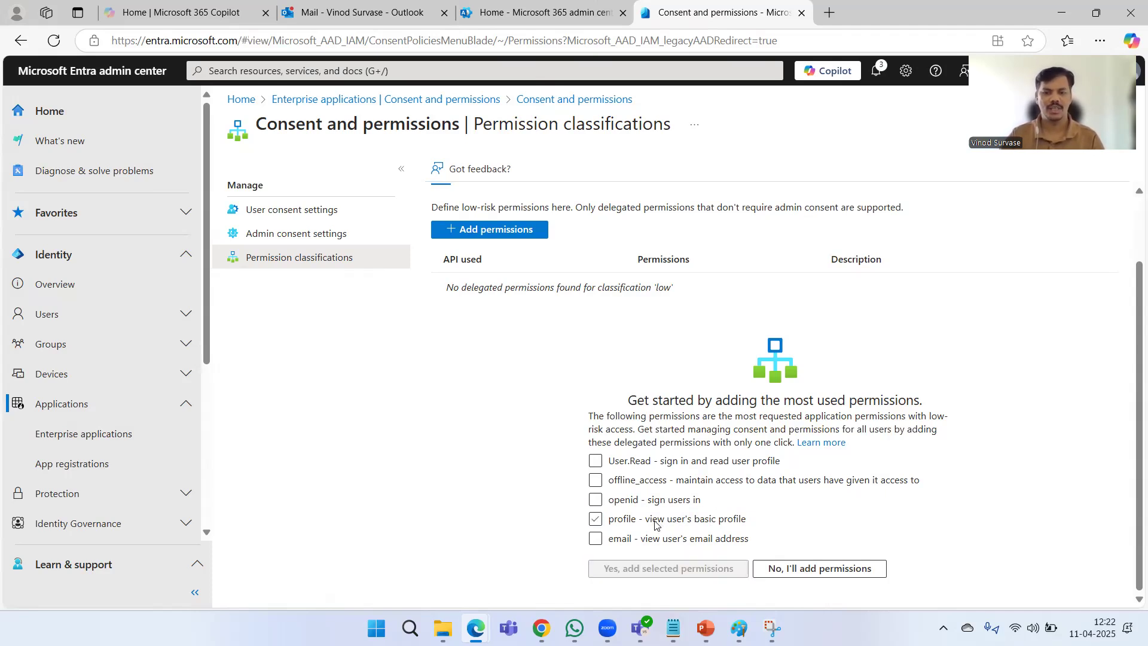
{"action": "left_click", "coordinate": [620, 489]}
{"action": "left_click", "coordinate": [622, 489]}
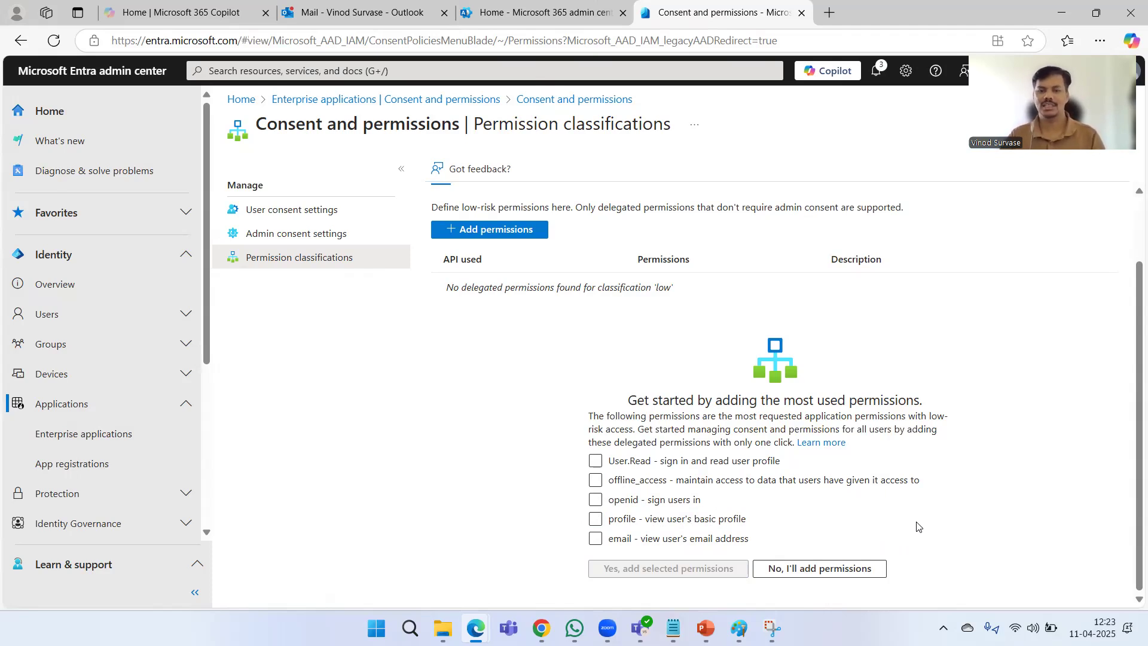
{"action": "left_click", "coordinate": [626, 464]}
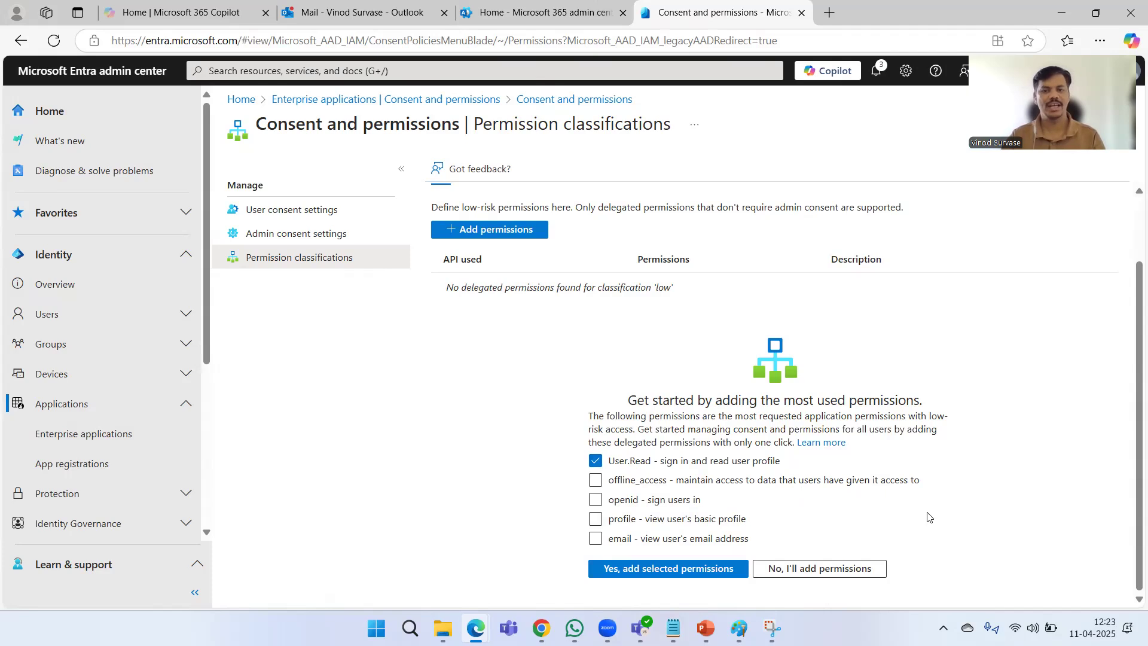
{"action": "left_click", "coordinate": [671, 465]}
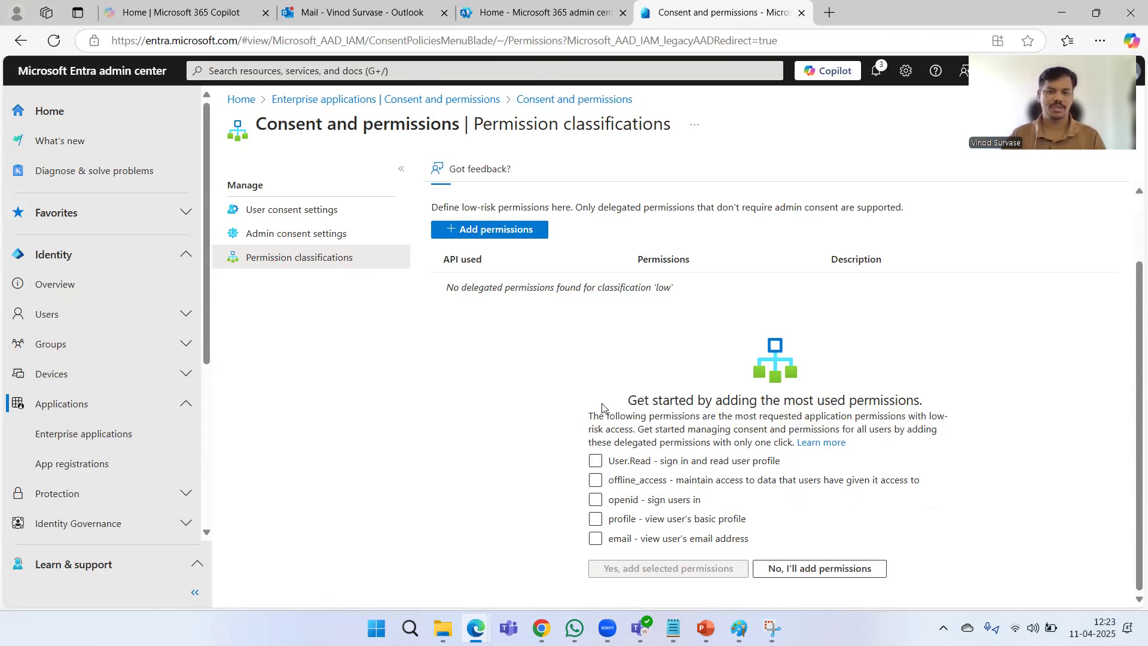
{"action": "left_click_drag", "start_coordinate": [616, 407], "coordinate": [878, 452]}
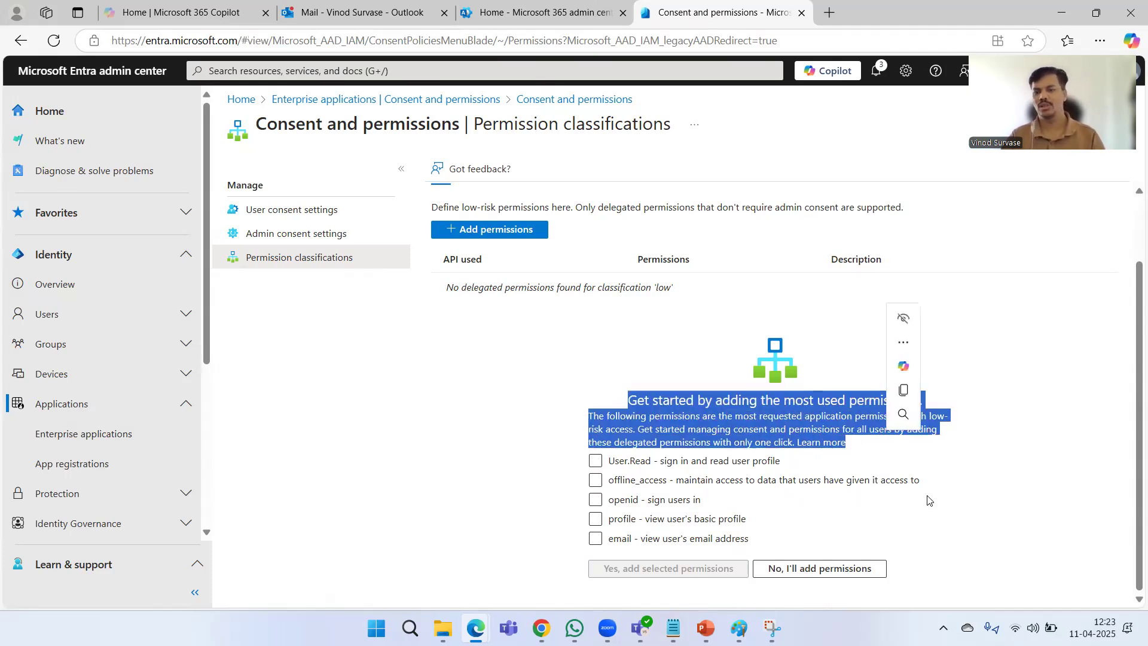
{"action": "left_click", "coordinate": [977, 518]}
{"action": "scroll", "coordinate": [1017, 463], "scroll_direction": "up", "scroll_amount": 2}
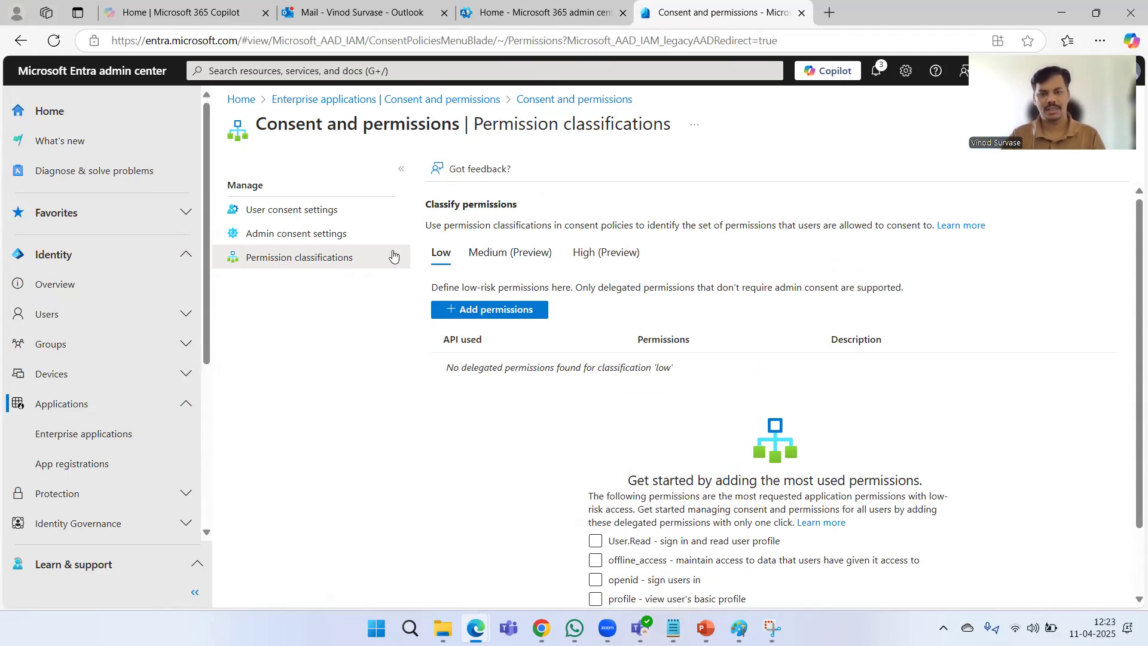
{"action": "left_click_drag", "start_coordinate": [600, 288], "coordinate": [910, 290]}
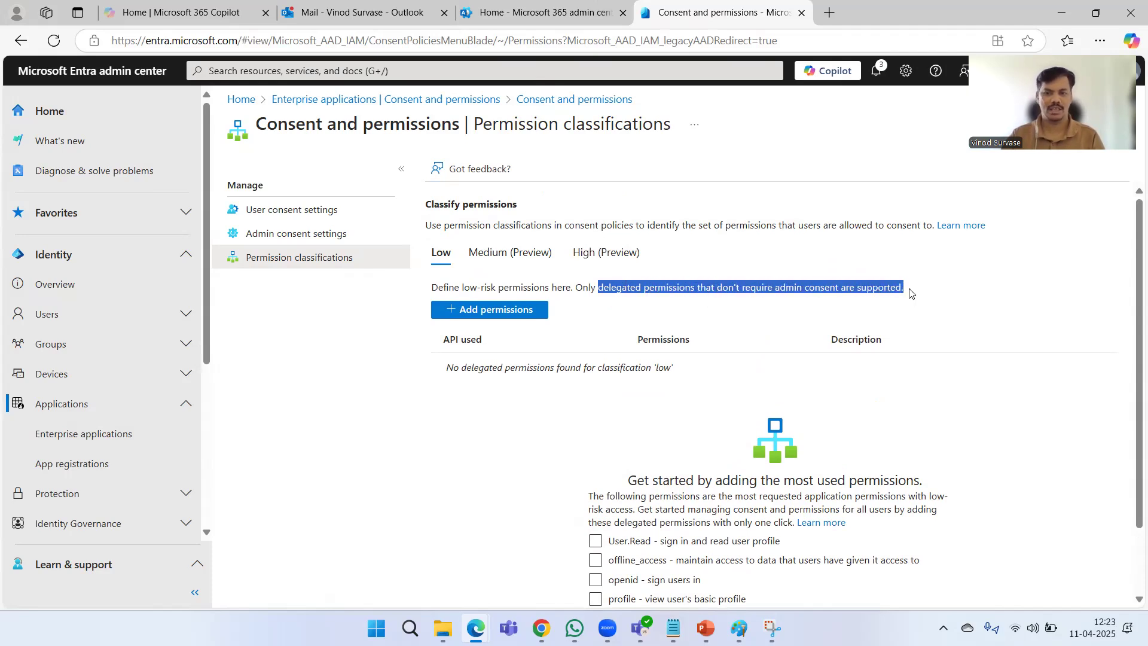
{"action": "left_click", "coordinate": [1059, 328]}
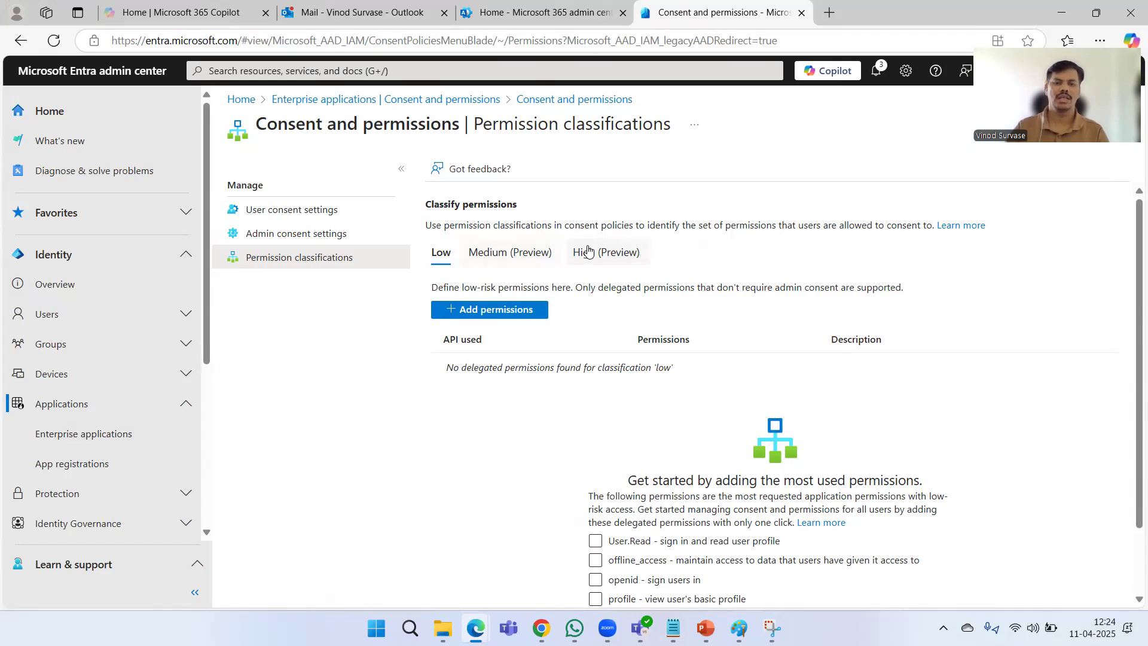
Step: Start adding permissions to the Low classification, look through the available Microsoft APIs and choose Microsoft Graph
{"action": "left_click", "coordinate": [523, 310]}
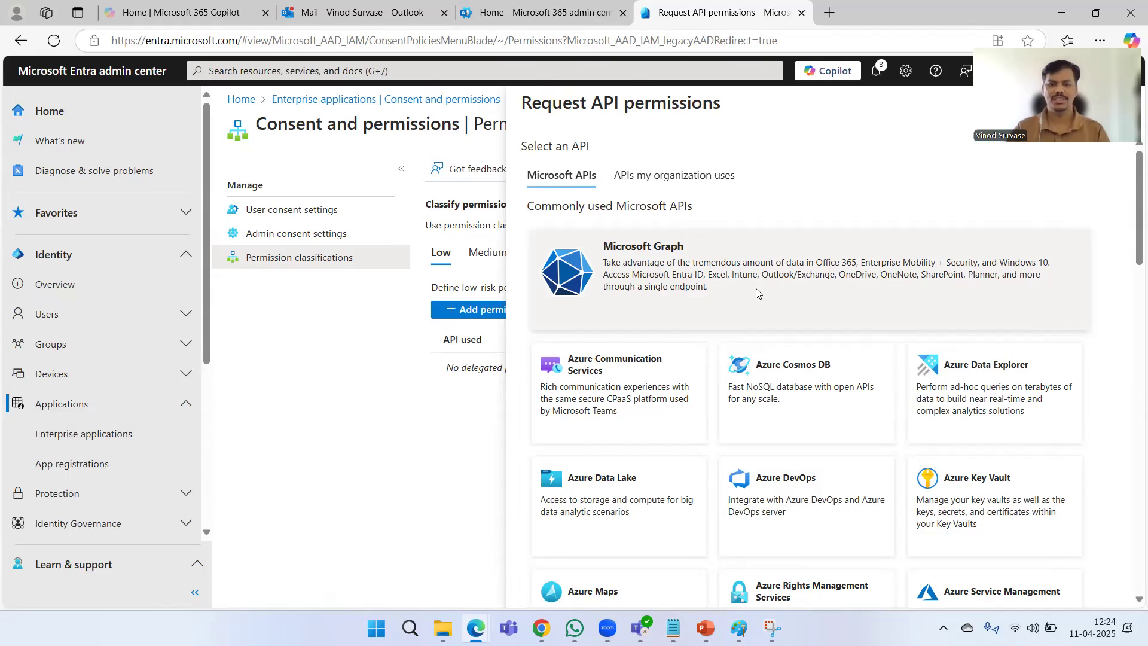
{"action": "scroll", "coordinate": [993, 421], "scroll_direction": "down", "scroll_amount": 2}
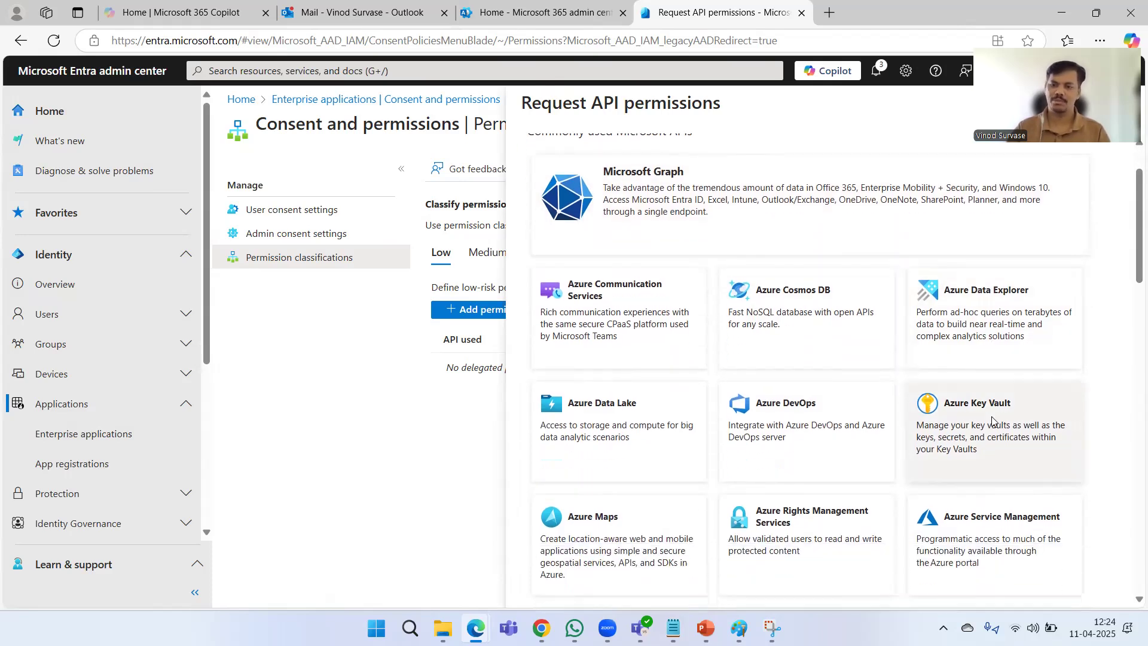
{"action": "scroll", "coordinate": [993, 422], "scroll_direction": "down", "scroll_amount": 15}
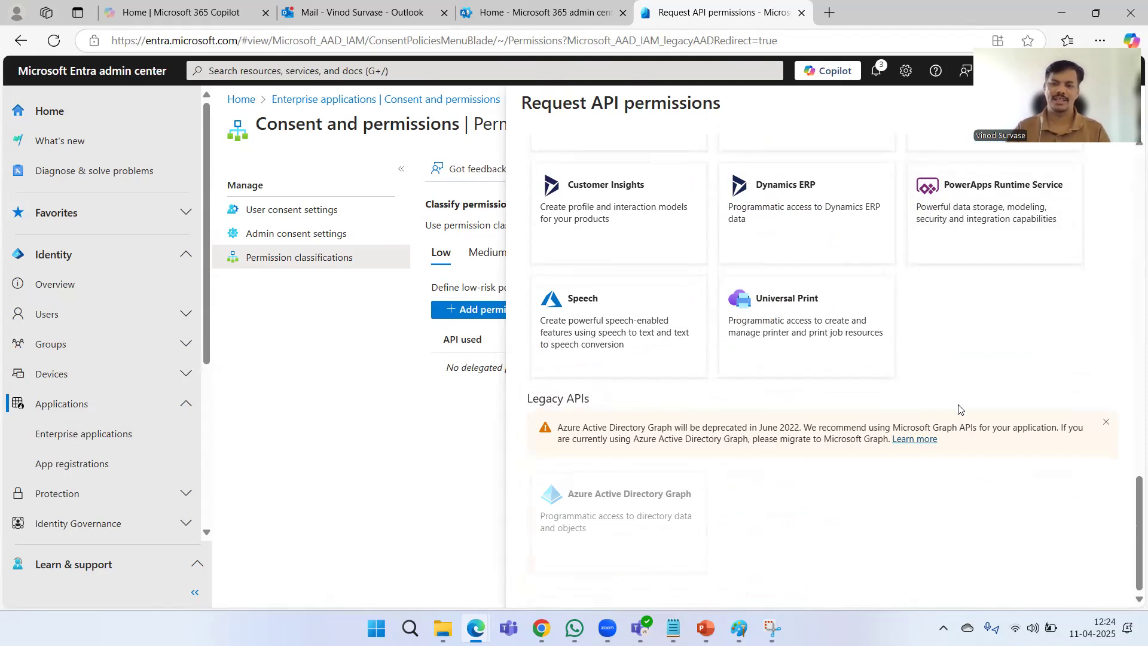
{"action": "scroll", "coordinate": [960, 409], "scroll_direction": "up", "scroll_amount": 15}
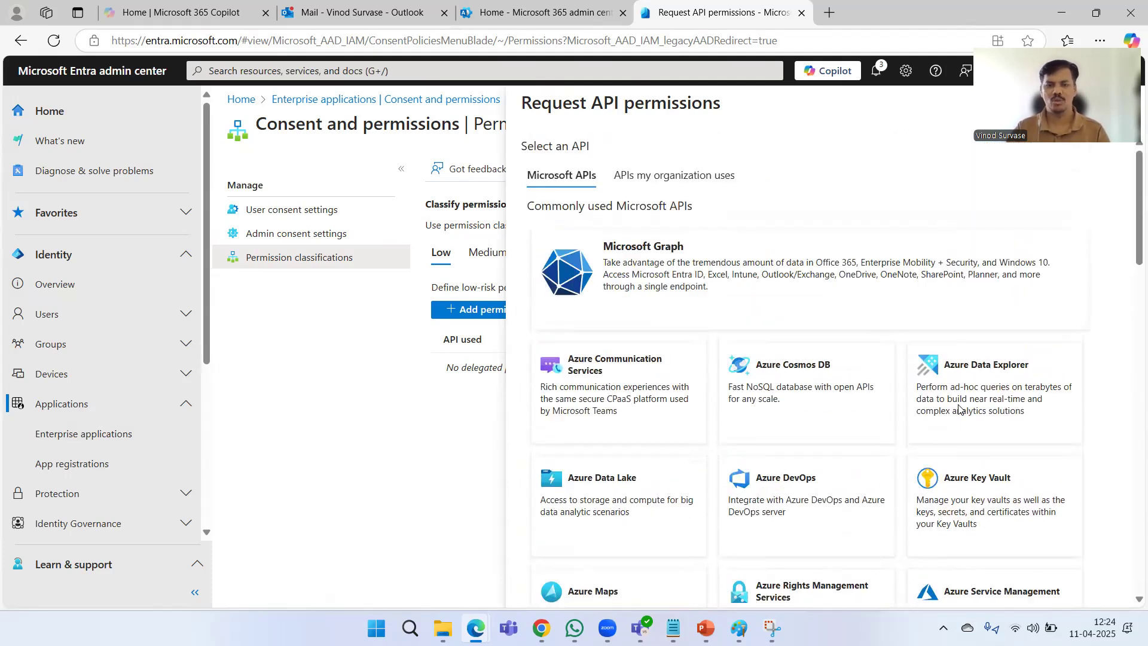
{"action": "left_click", "coordinate": [698, 278]}
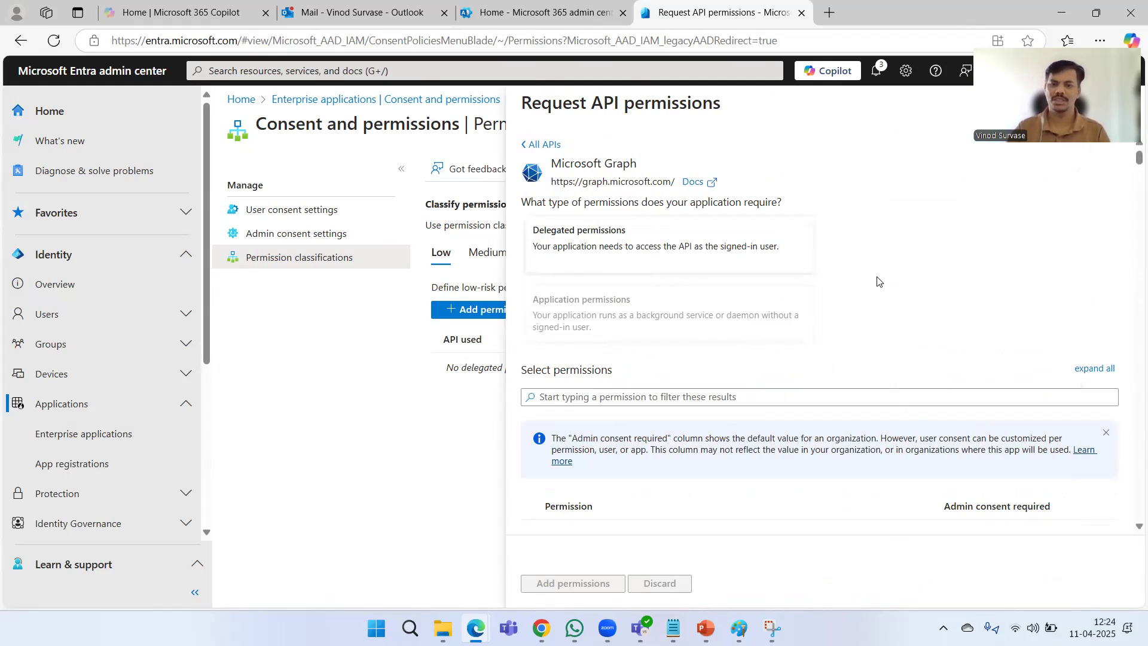
Step: Expand all Microsoft Graph delegated permission groups and check which permissions require admin consent
{"action": "left_click_drag", "start_coordinate": [534, 233], "coordinate": [776, 247]}
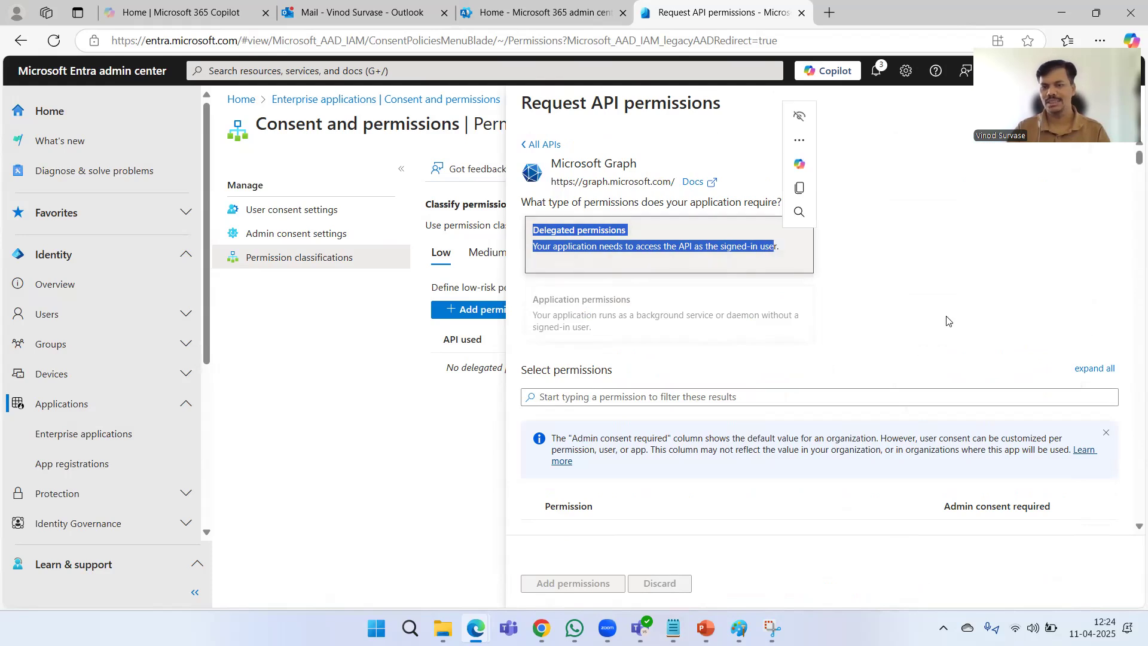
{"action": "scroll", "coordinate": [740, 295], "scroll_direction": "down", "scroll_amount": 3}
{"action": "scroll", "coordinate": [687, 289], "scroll_direction": "up", "scroll_amount": 3}
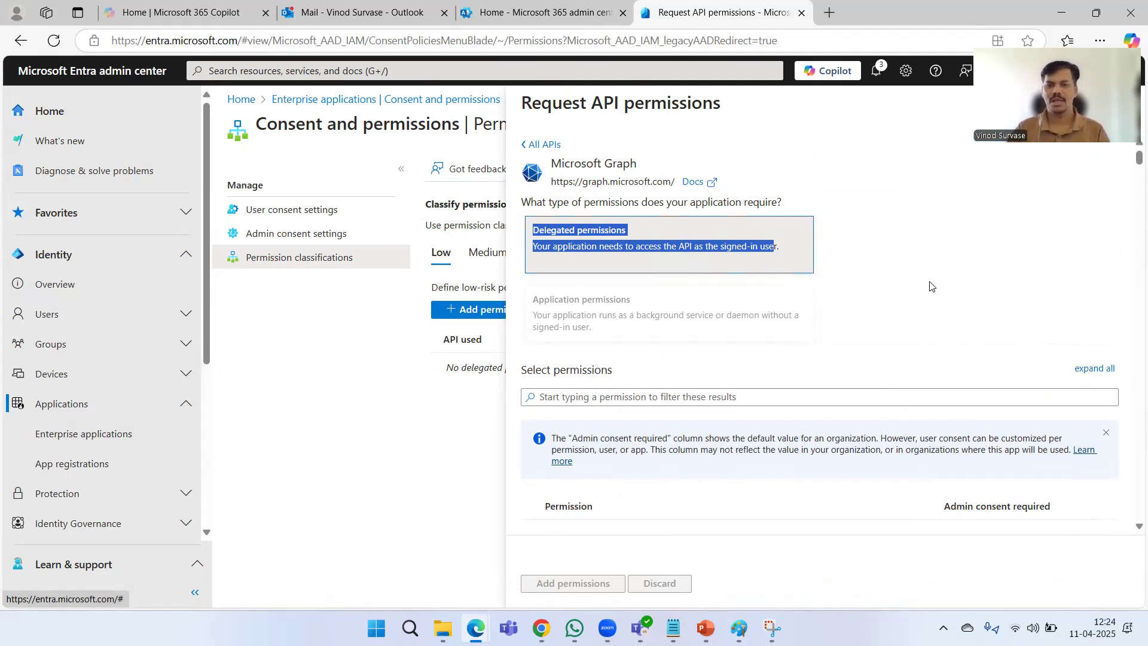
{"action": "scroll", "coordinate": [941, 275], "scroll_direction": "down", "scroll_amount": 8}
{"action": "scroll", "coordinate": [918, 348], "scroll_direction": "up", "scroll_amount": 5}
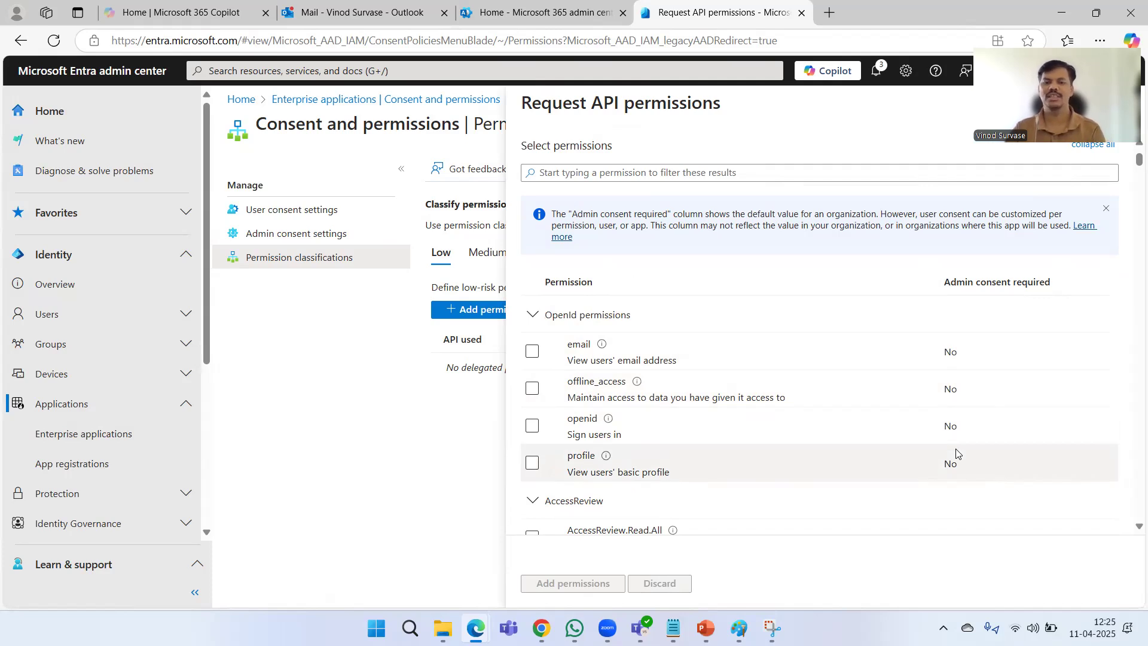
{"action": "scroll", "coordinate": [957, 454], "scroll_direction": "down", "scroll_amount": 2}
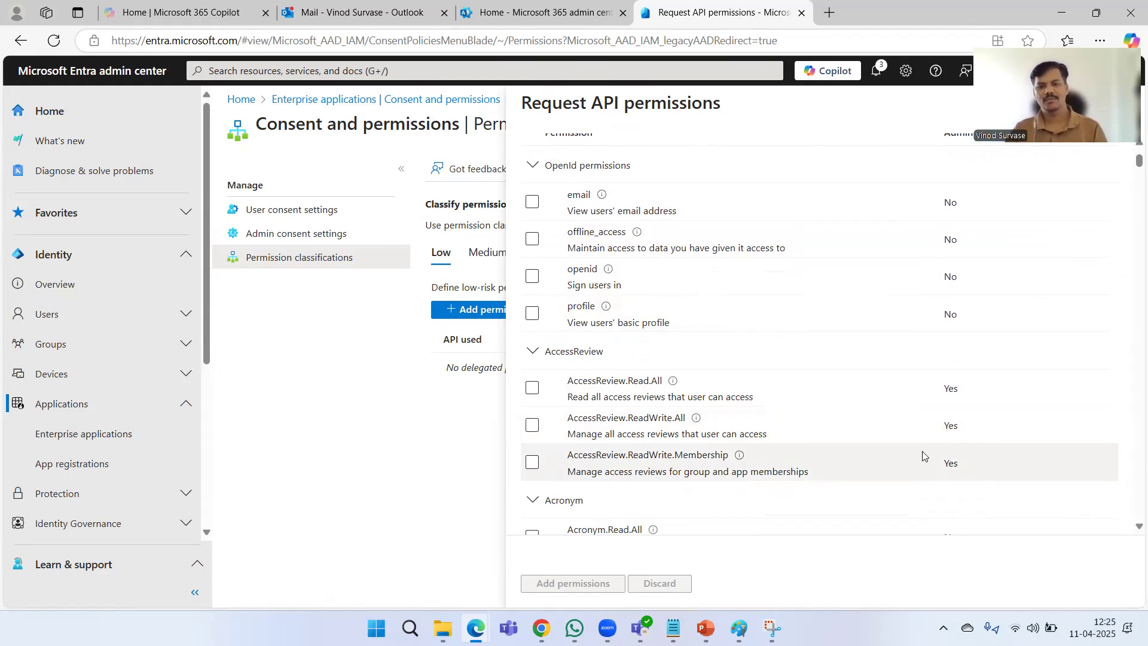
Step: Select the AccessReview.Read.All and Acronym.Read.All permissions and submit them for the Low classification
{"action": "left_click", "coordinate": [532, 389]}
{"action": "scroll", "coordinate": [704, 404], "scroll_direction": "down", "scroll_amount": 2}
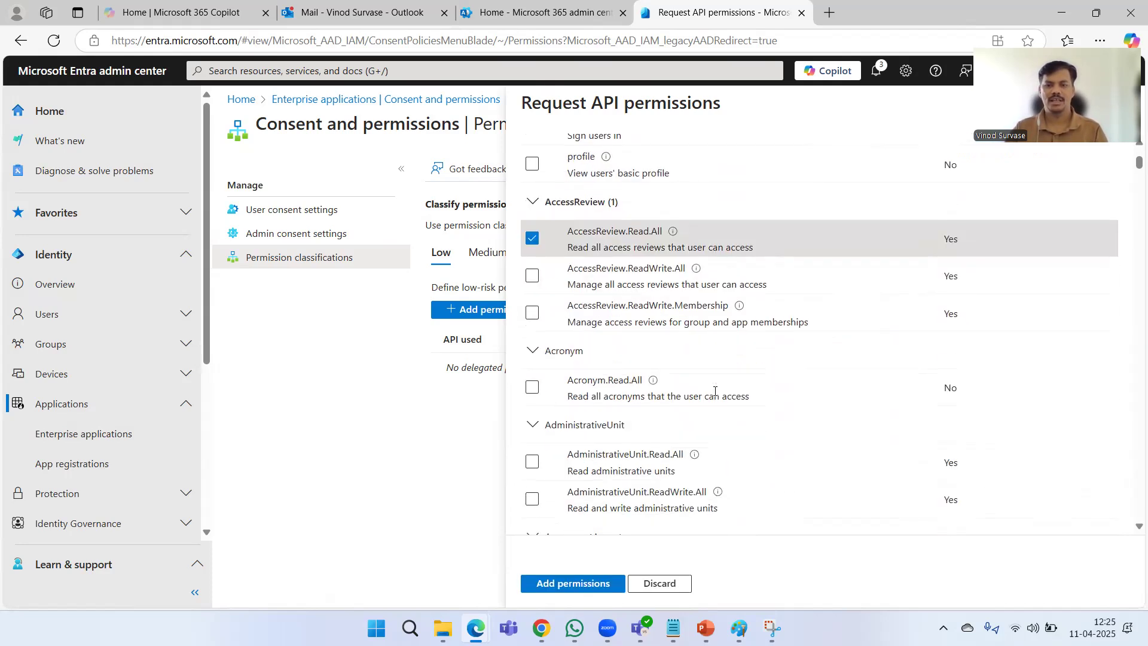
{"action": "left_click", "coordinate": [533, 388]}
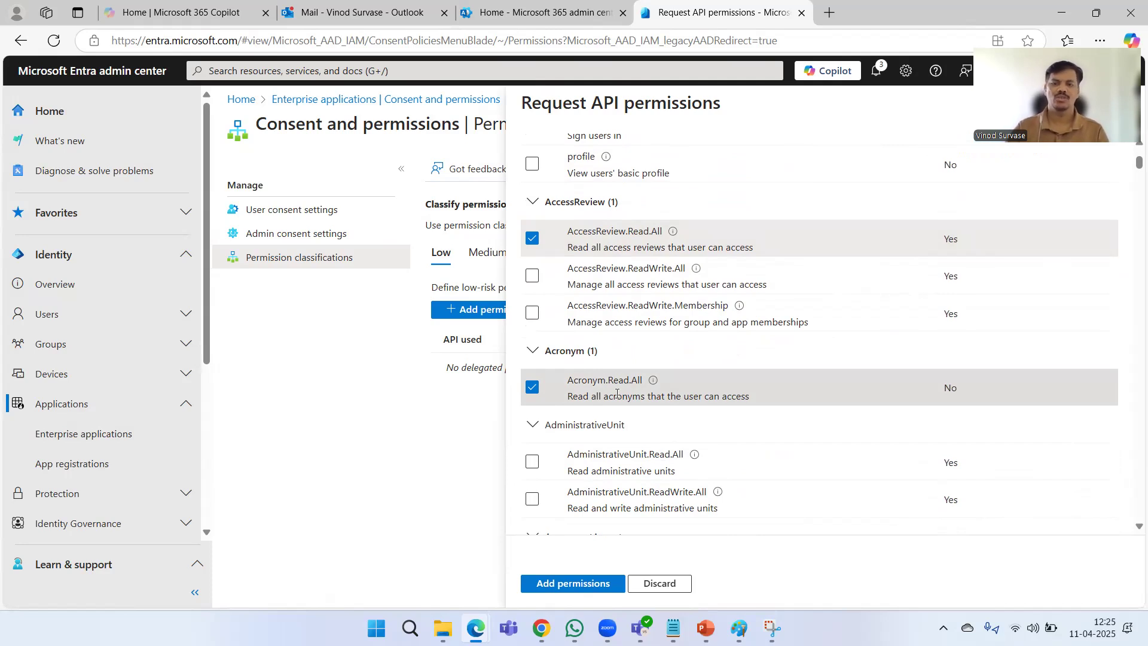
{"action": "double_click", "coordinate": [961, 390]}
{"action": "left_click_drag", "start_coordinate": [945, 238], "coordinate": [966, 238]}
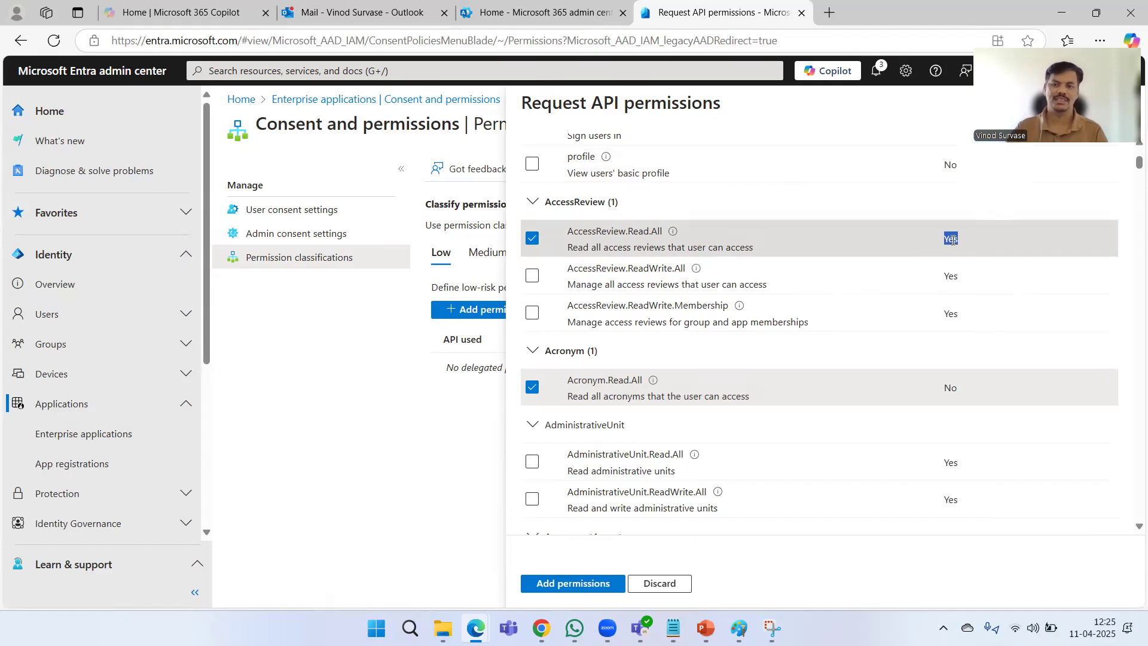
{"action": "left_click", "coordinate": [953, 240]}
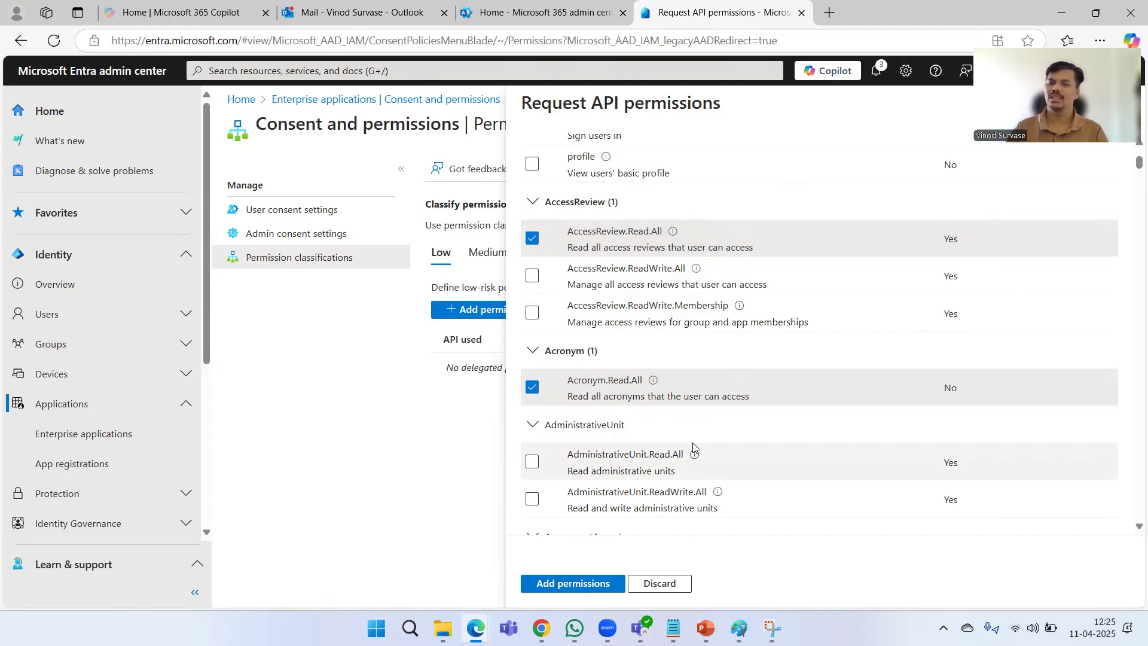
{"action": "left_click", "coordinate": [579, 588]}
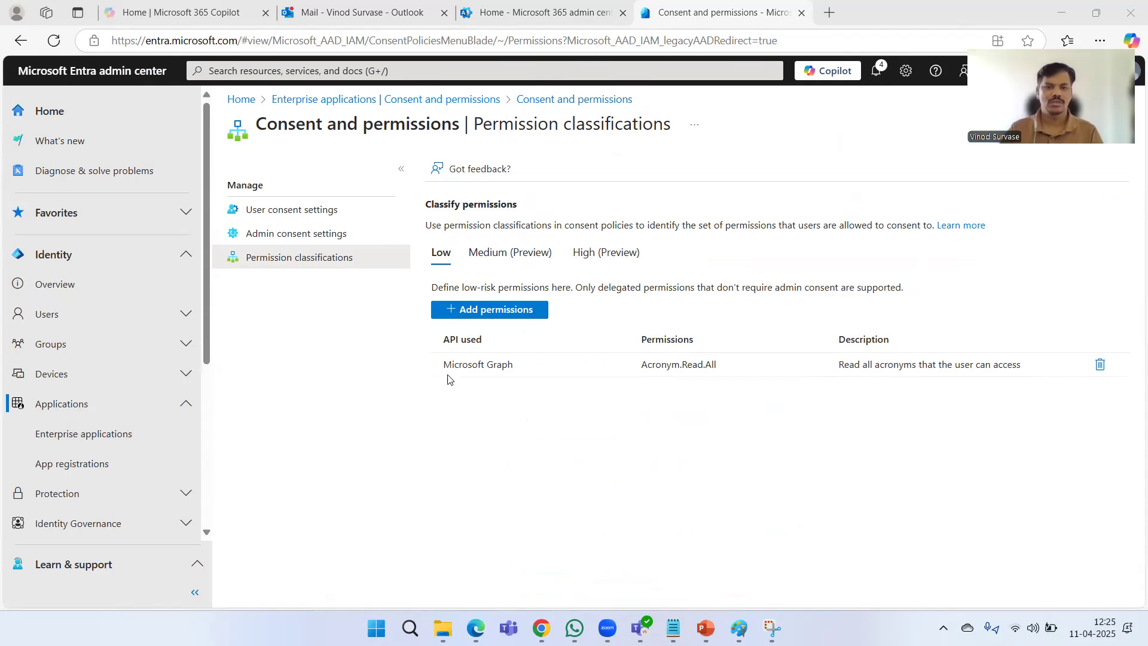
Step: Check the API and permission name listed under the Low classification against the admin consent note
{"action": "left_click_drag", "start_coordinate": [443, 370], "coordinate": [508, 365]}
{"action": "left_click", "coordinate": [628, 464]}
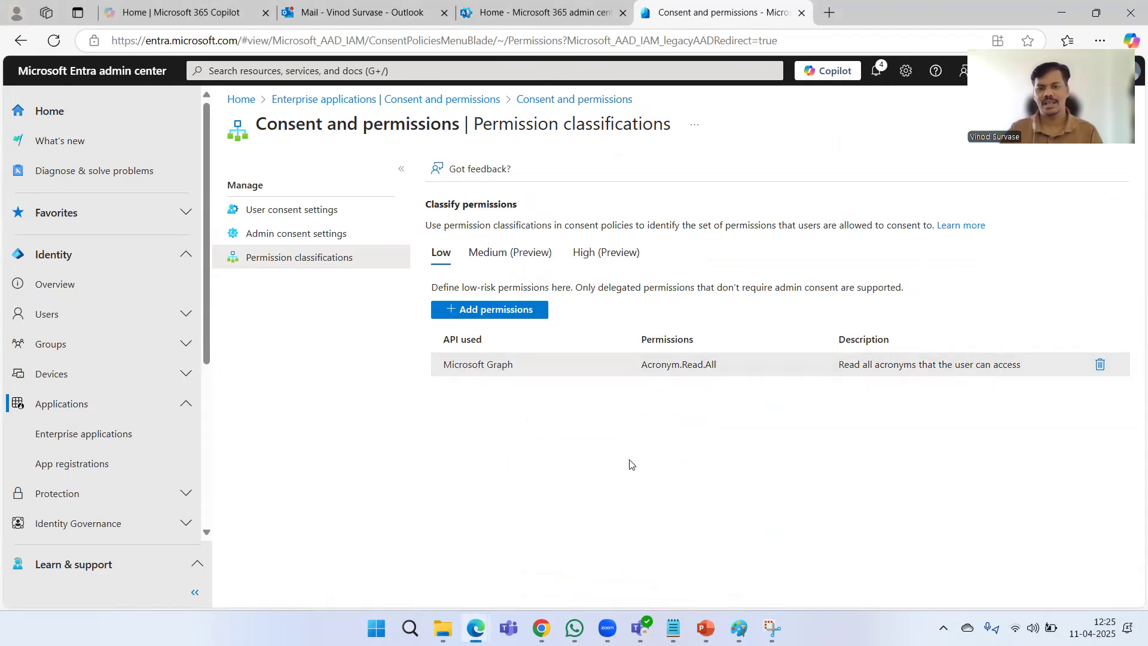
{"action": "left_click_drag", "start_coordinate": [646, 364], "coordinate": [732, 363]}
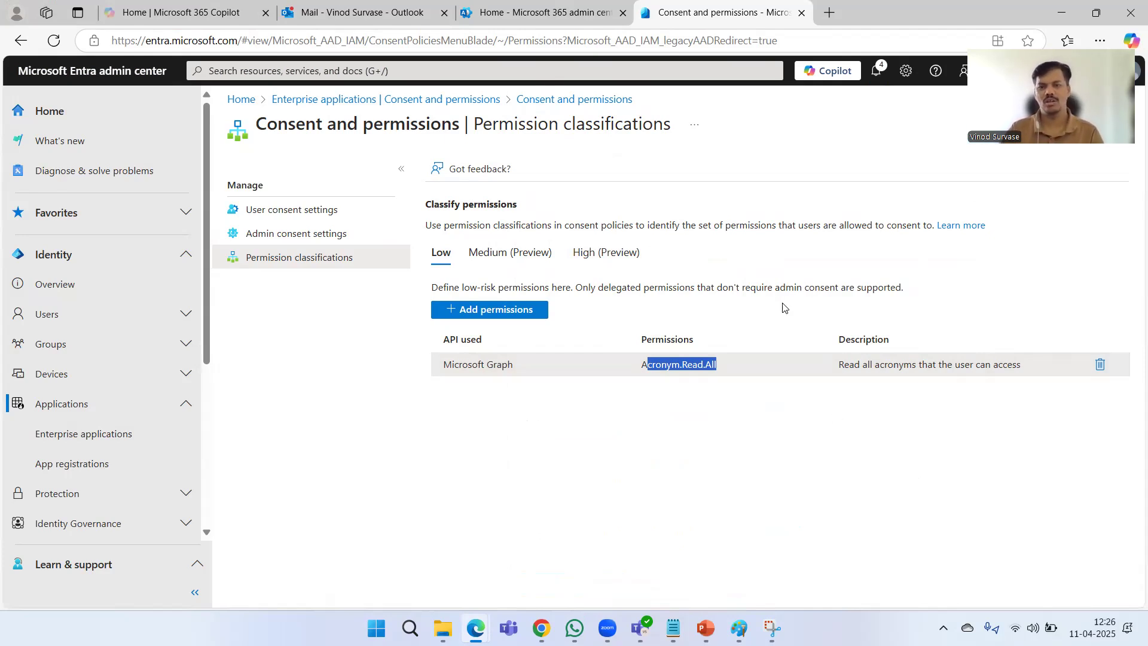
{"action": "left_click_drag", "start_coordinate": [742, 290], "coordinate": [909, 299]}
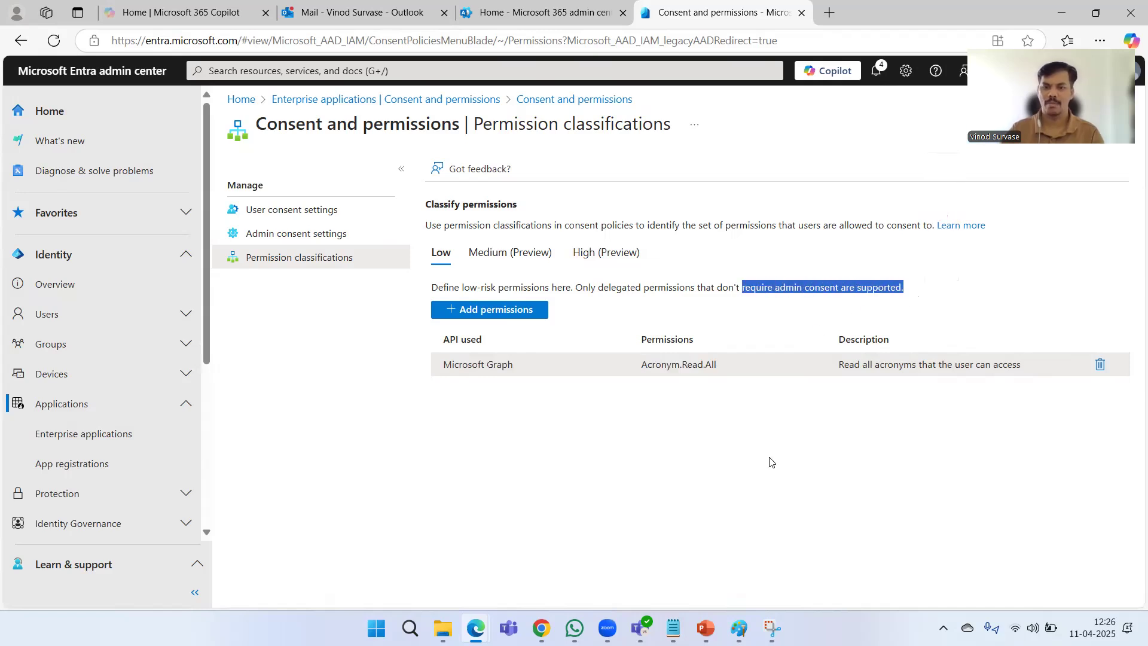
{"action": "left_click", "coordinate": [764, 472]}
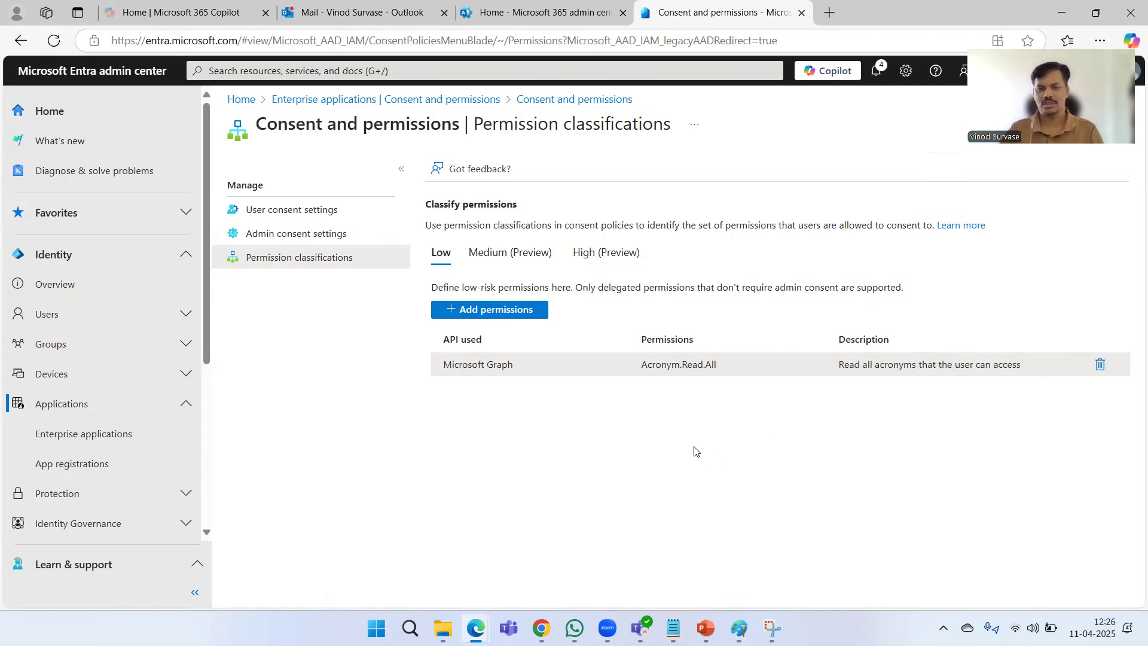
Step: Start adding permissions to the Medium classification, choosing Microsoft Graph and expanding all its delegated permission groups
{"action": "left_click", "coordinate": [534, 261]}
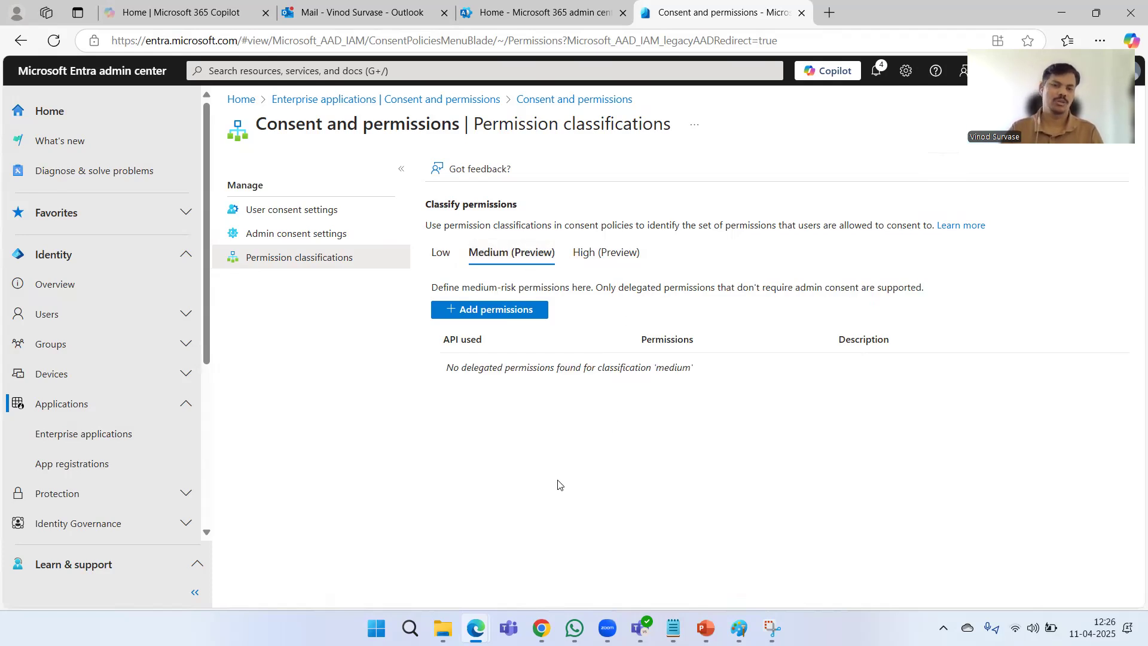
{"action": "left_click", "coordinate": [516, 317]}
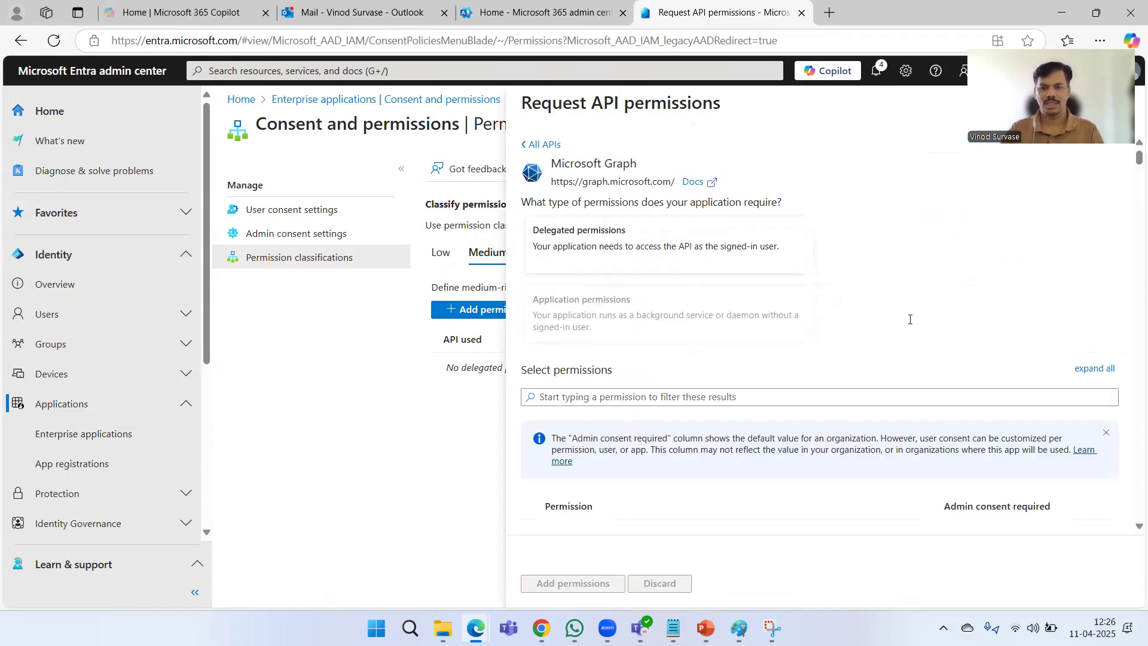
{"action": "scroll", "coordinate": [911, 319], "scroll_direction": "down", "scroll_amount": 10}
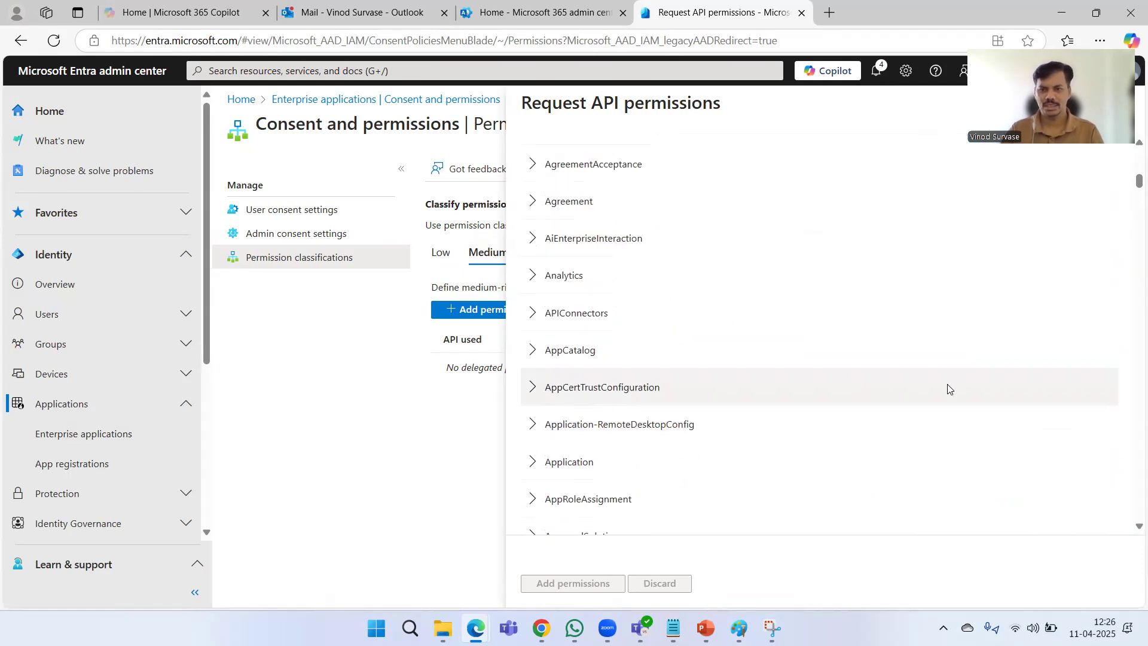
{"action": "scroll", "coordinate": [948, 389], "scroll_direction": "up", "scroll_amount": 10}
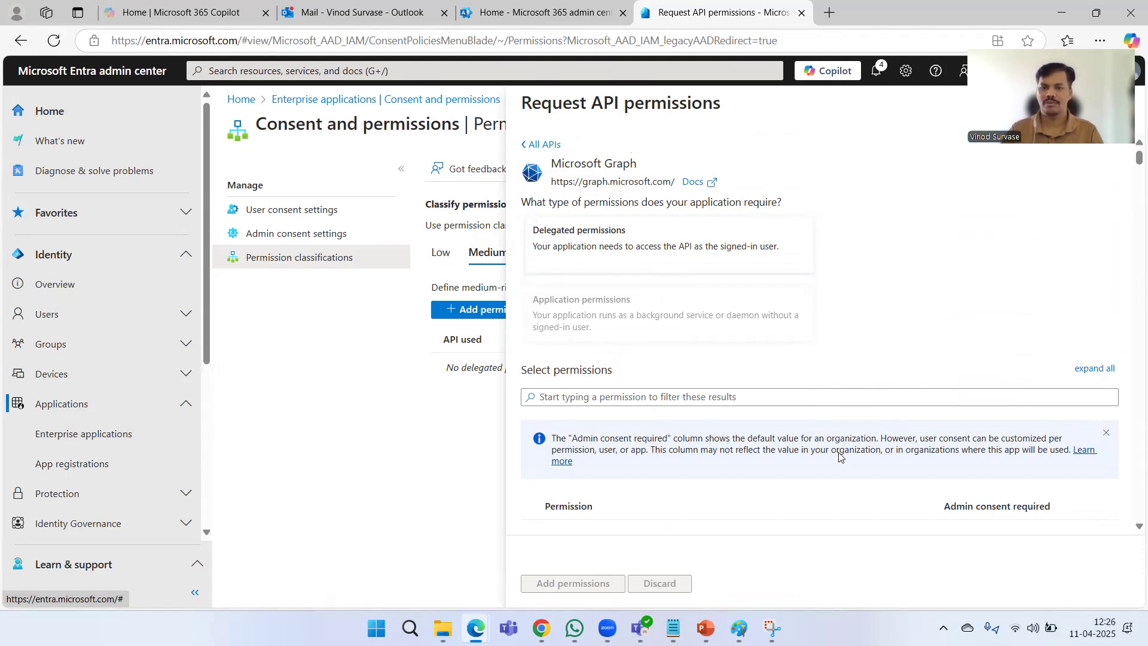
{"action": "scroll", "coordinate": [836, 430], "scroll_direction": "down", "scroll_amount": 10}
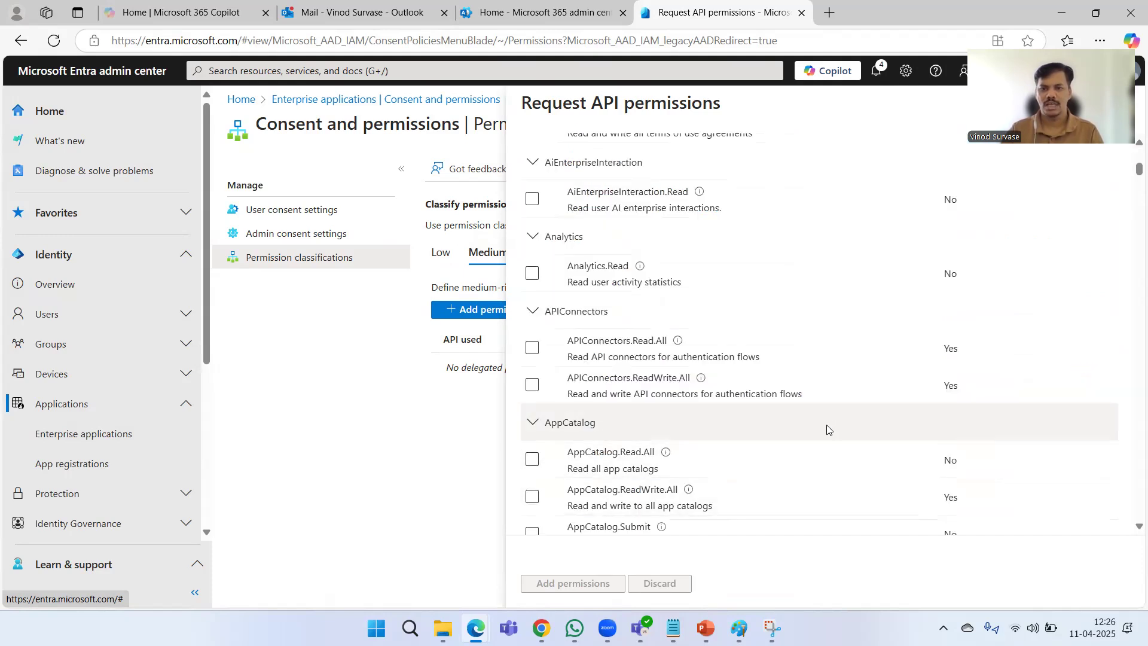
{"action": "scroll", "coordinate": [828, 454], "scroll_direction": "down", "scroll_amount": 4}
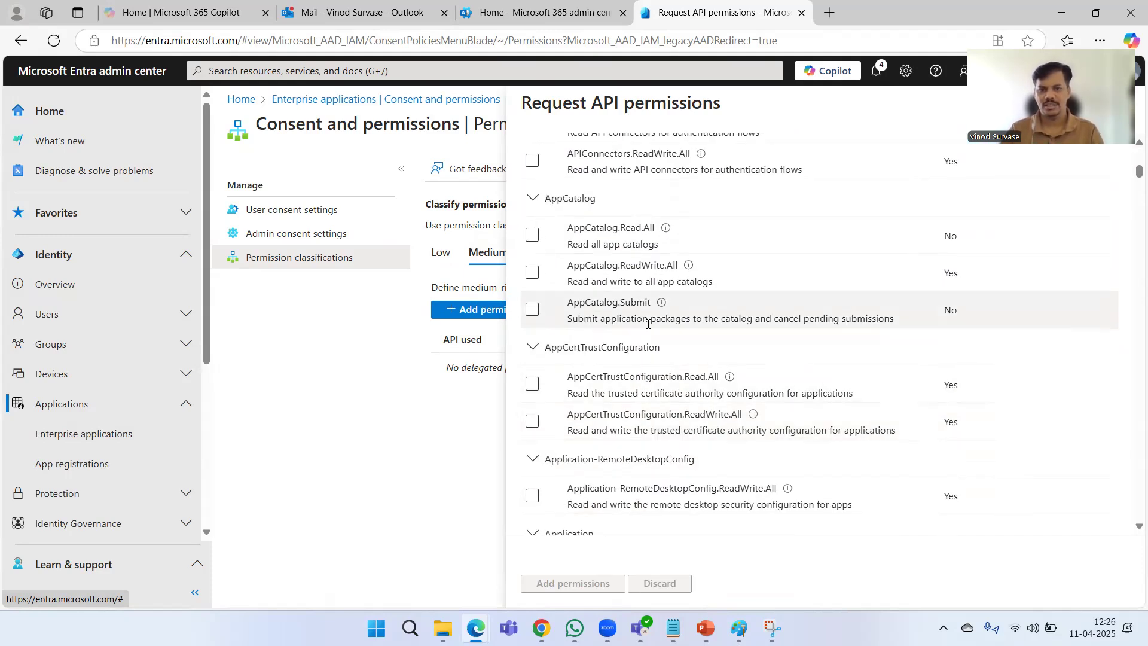
Step: Select the AppCatalog.Submit and AppCatalog.ReadWrite.All permissions and submit them for the Medium classification
{"action": "left_click", "coordinate": [533, 310]}
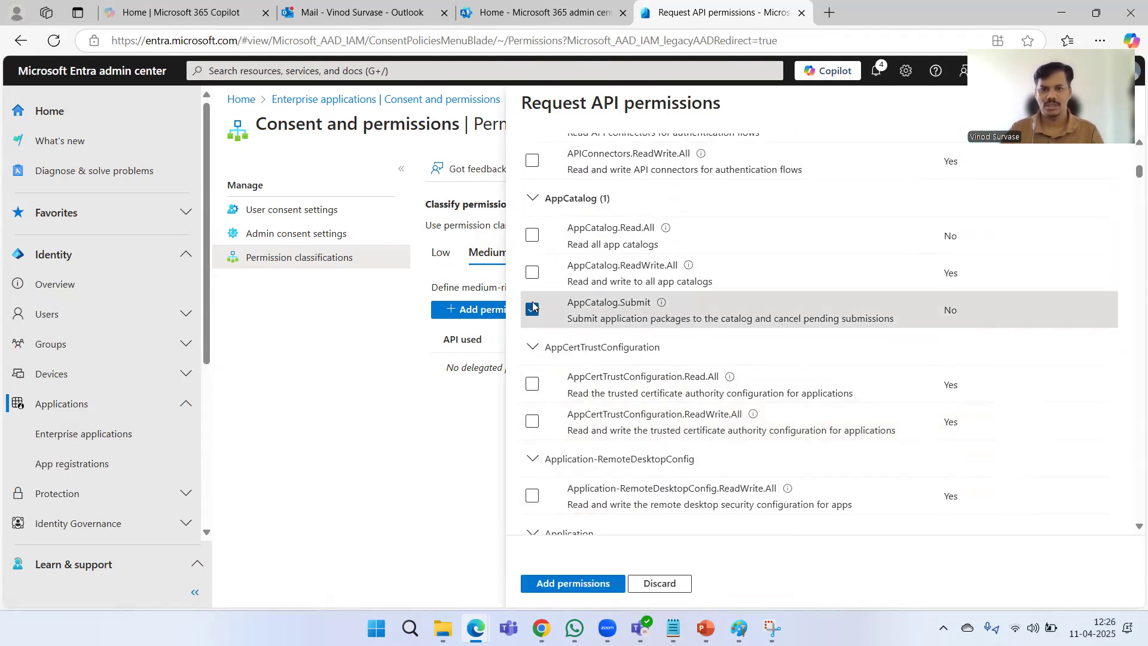
{"action": "left_click", "coordinate": [532, 273]}
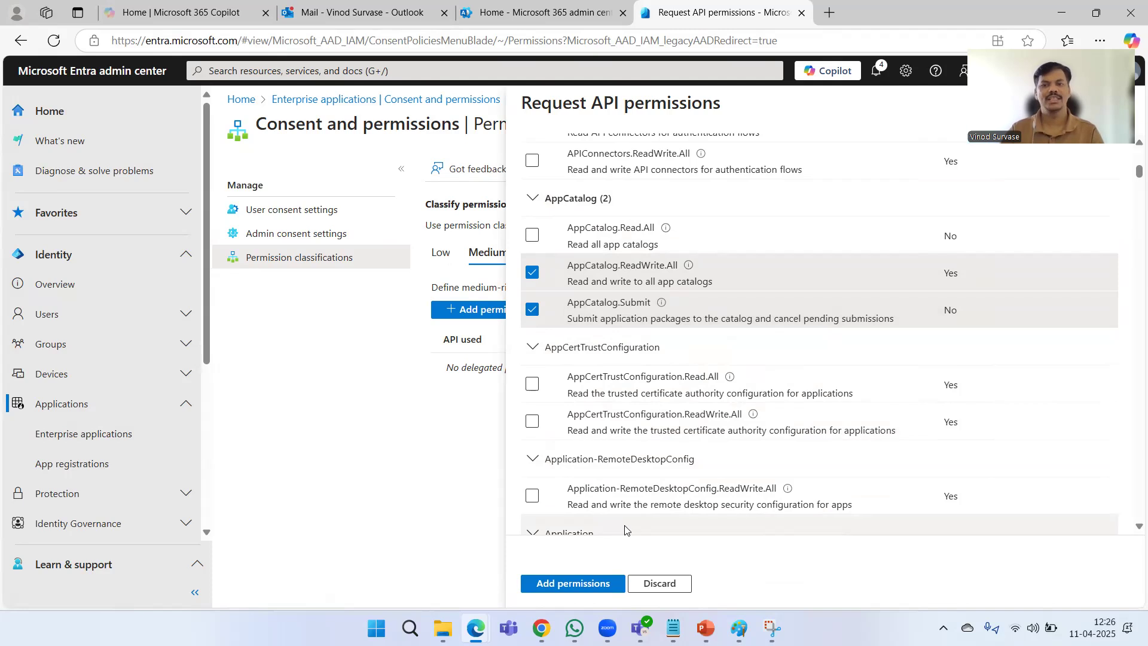
{"action": "left_click", "coordinate": [590, 583]}
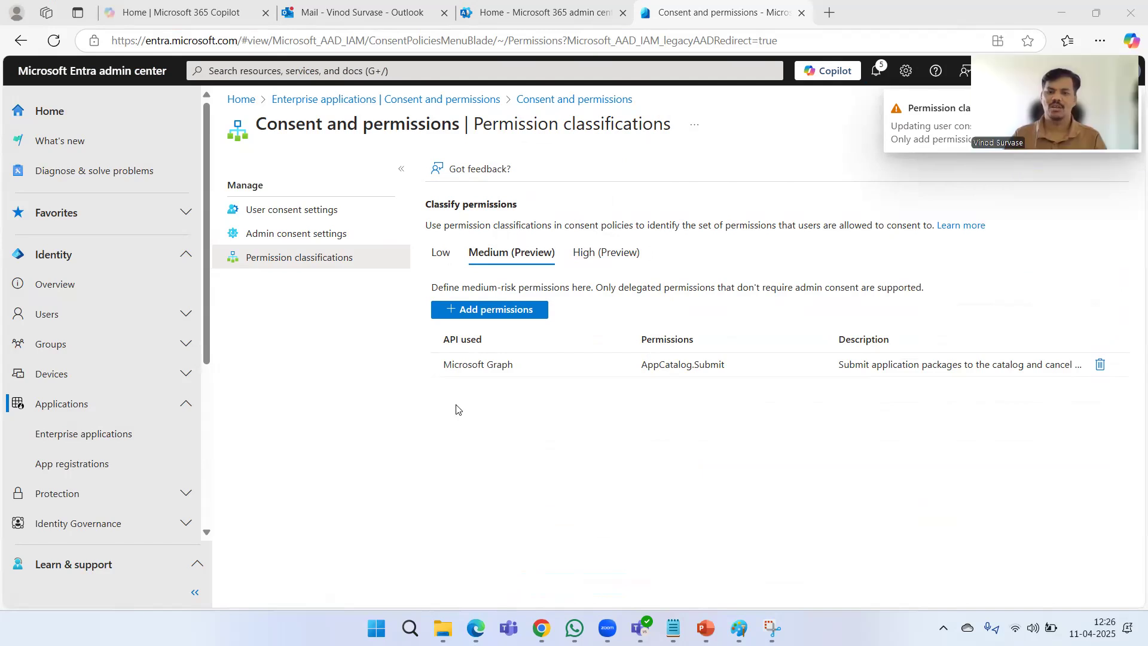
{"action": "left_click_drag", "start_coordinate": [642, 366], "coordinate": [730, 378]}
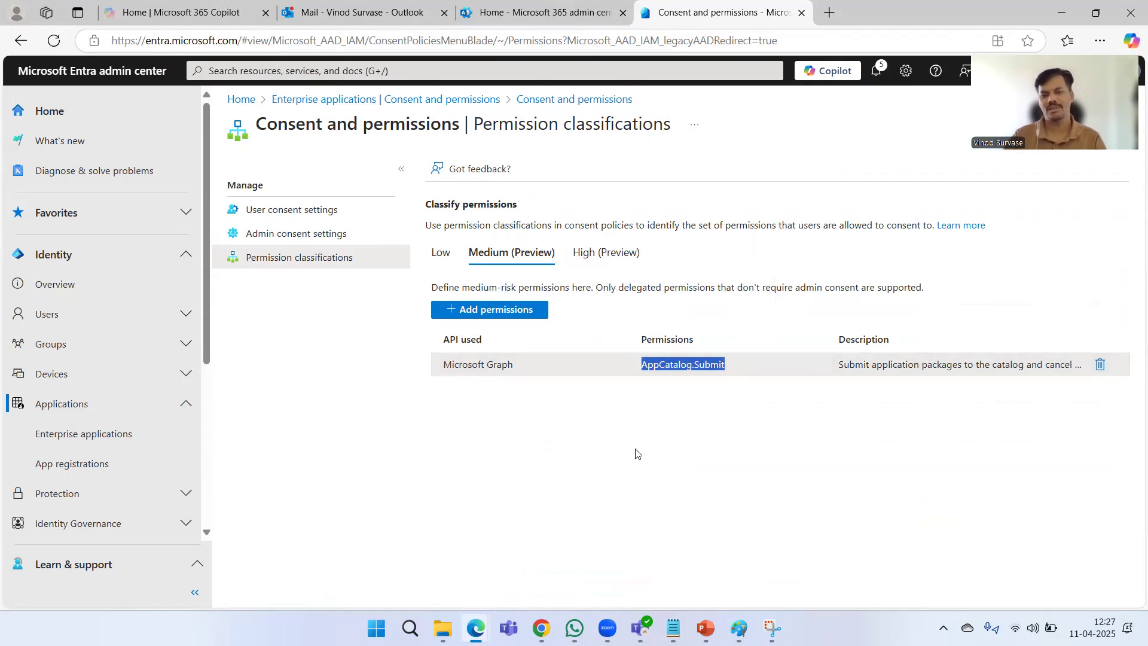
{"action": "left_click", "coordinate": [717, 366]}
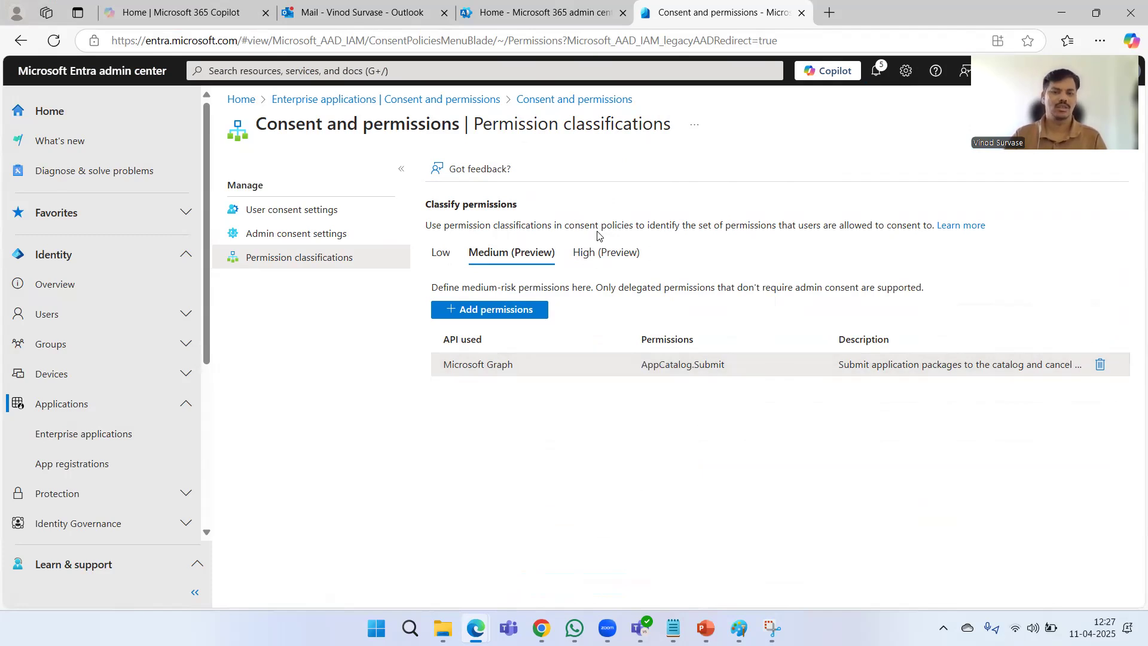
Step: Start adding permissions to the High classification and choose Azure Key Vault as the API
{"action": "left_click", "coordinate": [603, 252]}
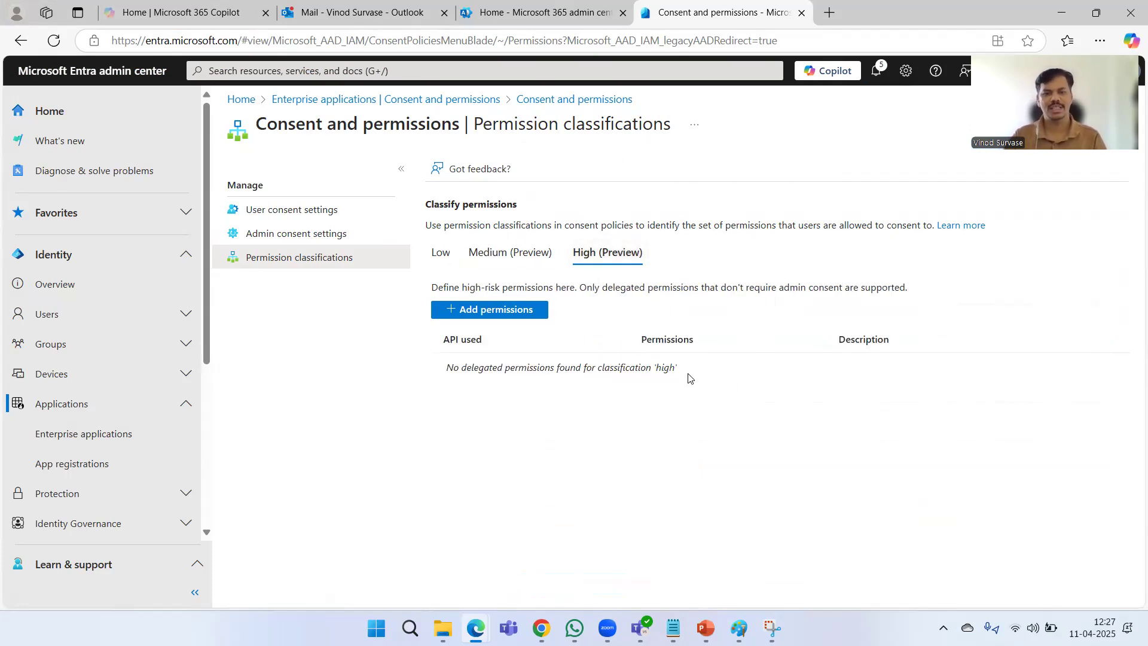
{"action": "left_click", "coordinate": [526, 309]}
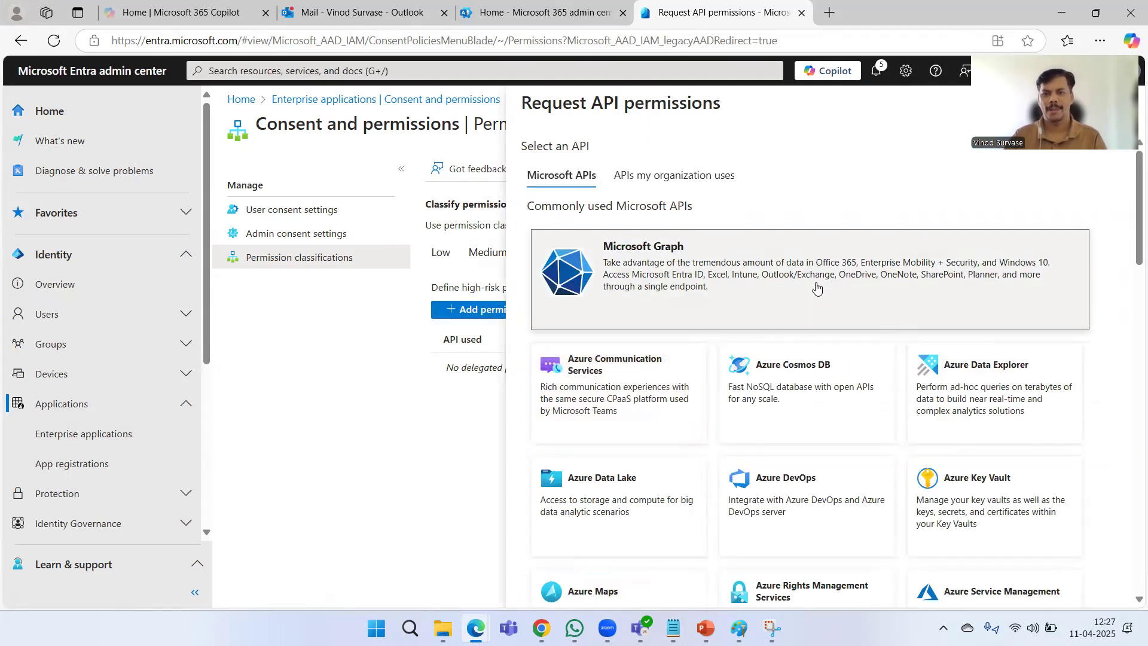
{"action": "left_click", "coordinate": [817, 289]}
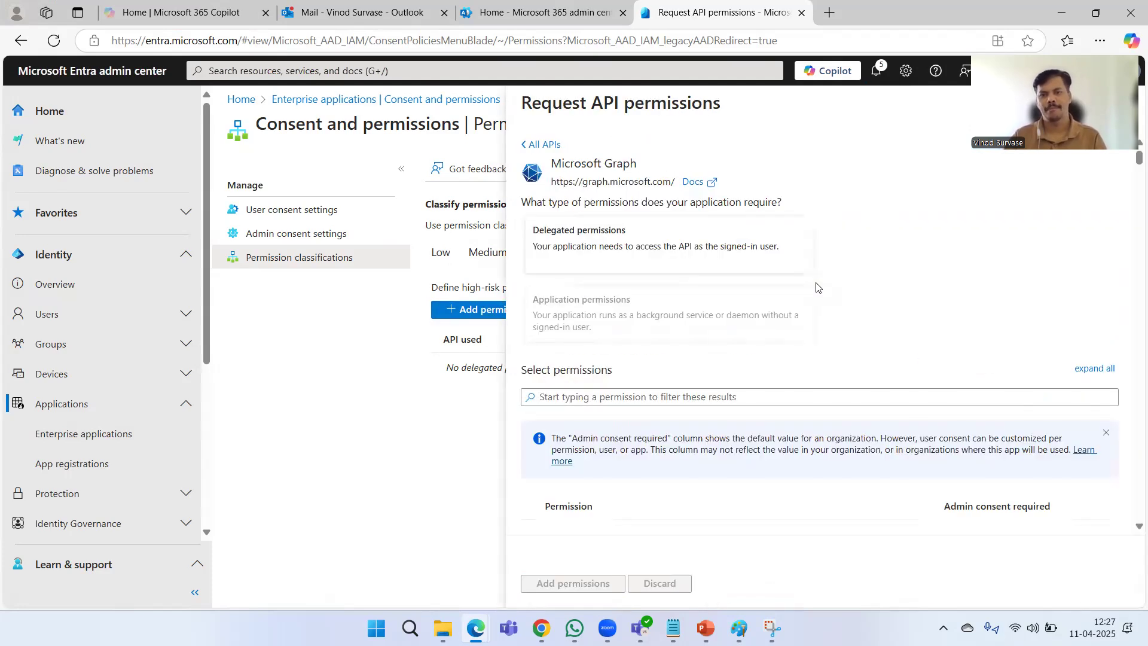
{"action": "left_click", "coordinate": [541, 144]}
{"action": "scroll", "coordinate": [909, 454], "scroll_direction": "down", "scroll_amount": 5}
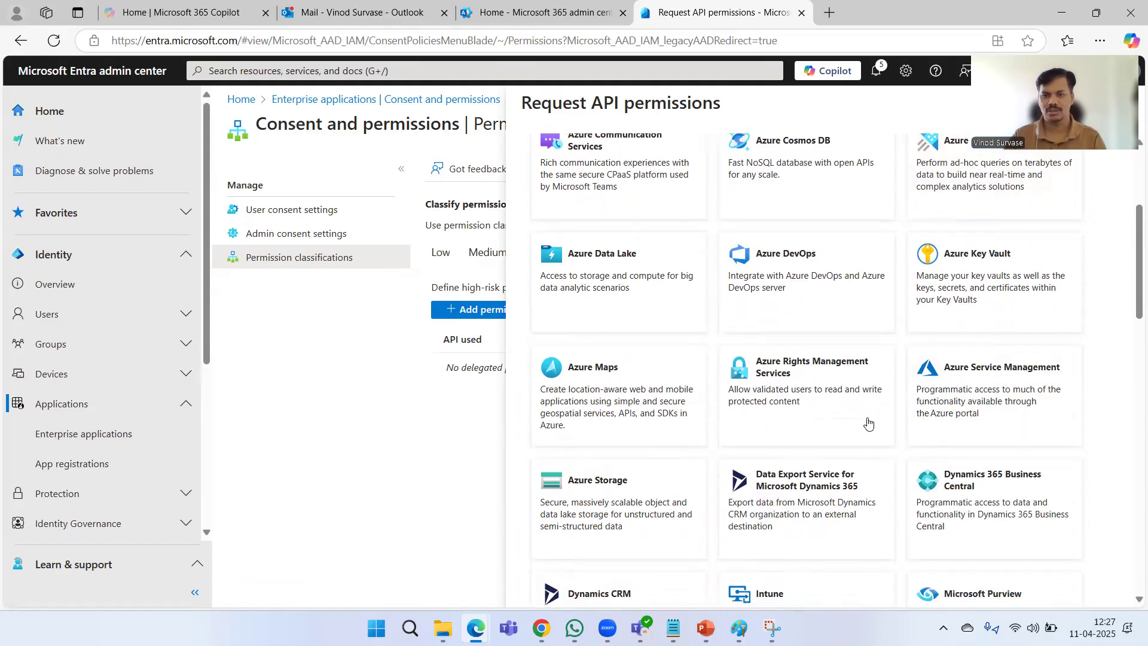
{"action": "left_click", "coordinate": [990, 295]}
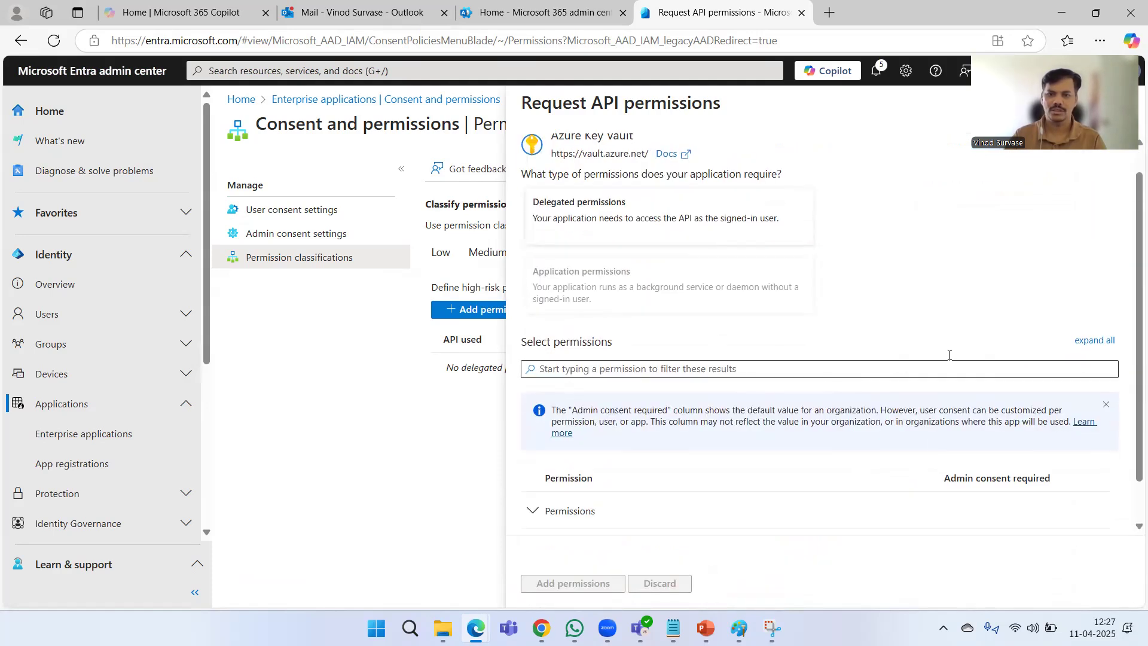
Step: Add the Azure Key Vault user_impersonation delegated permission to the High classification
{"action": "scroll", "coordinate": [948, 354], "scroll_direction": "down", "scroll_amount": 1}
{"action": "left_click", "coordinate": [1095, 293]}
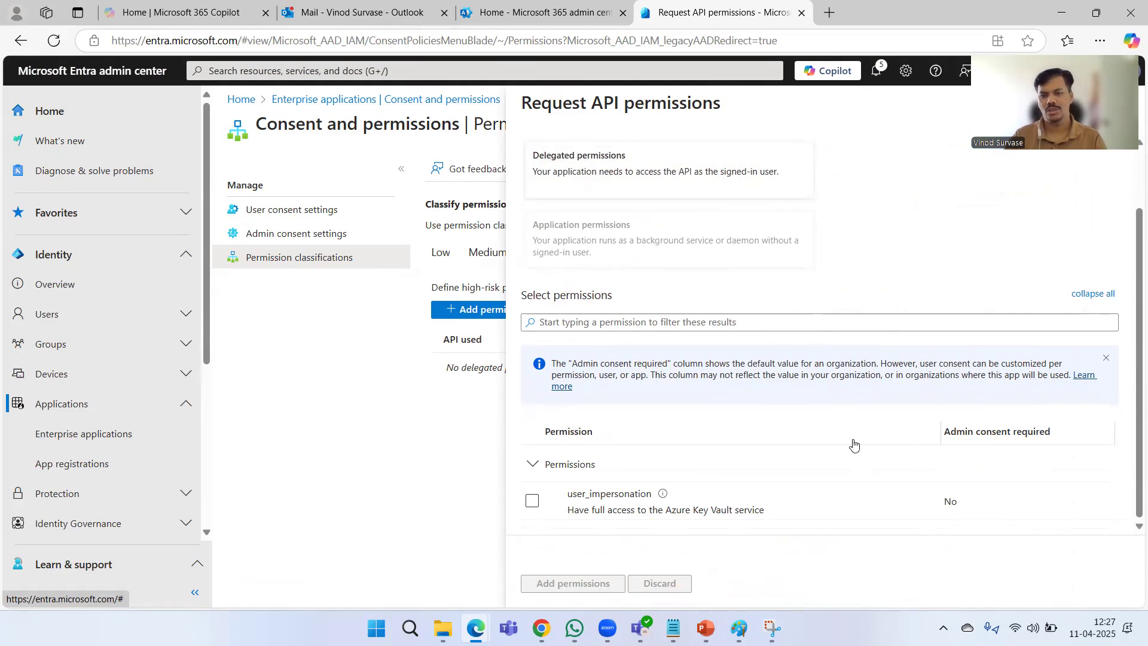
{"action": "scroll", "coordinate": [891, 443], "scroll_direction": "up", "scroll_amount": 1}
{"action": "scroll", "coordinate": [907, 395], "scroll_direction": "down", "scroll_amount": 1}
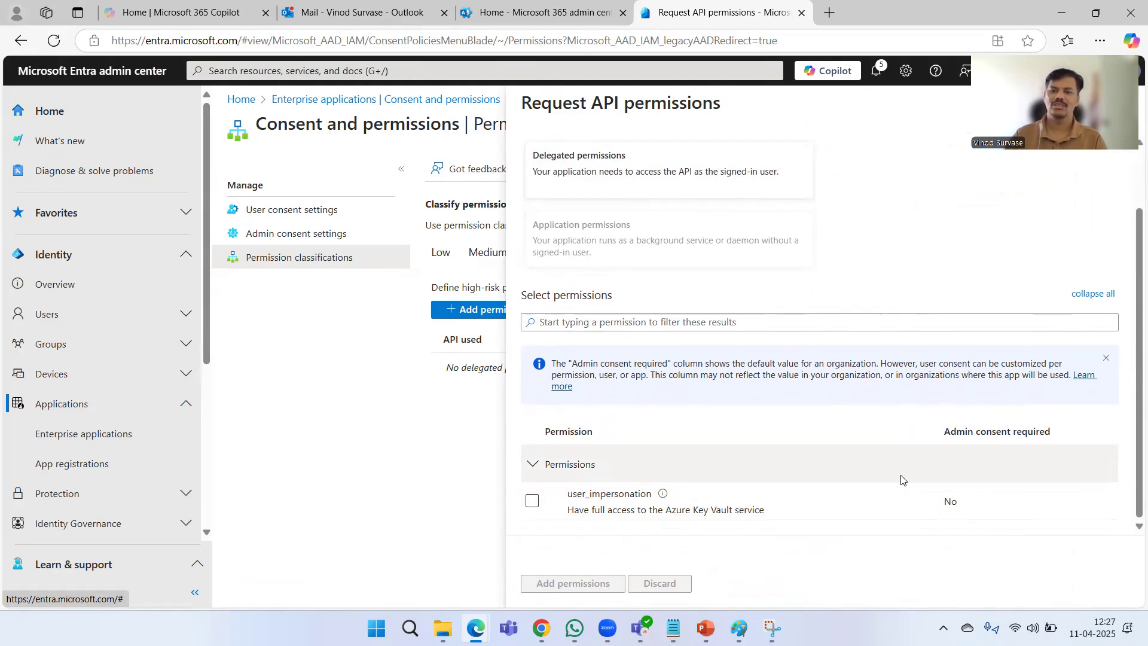
{"action": "left_click", "coordinate": [529, 504]}
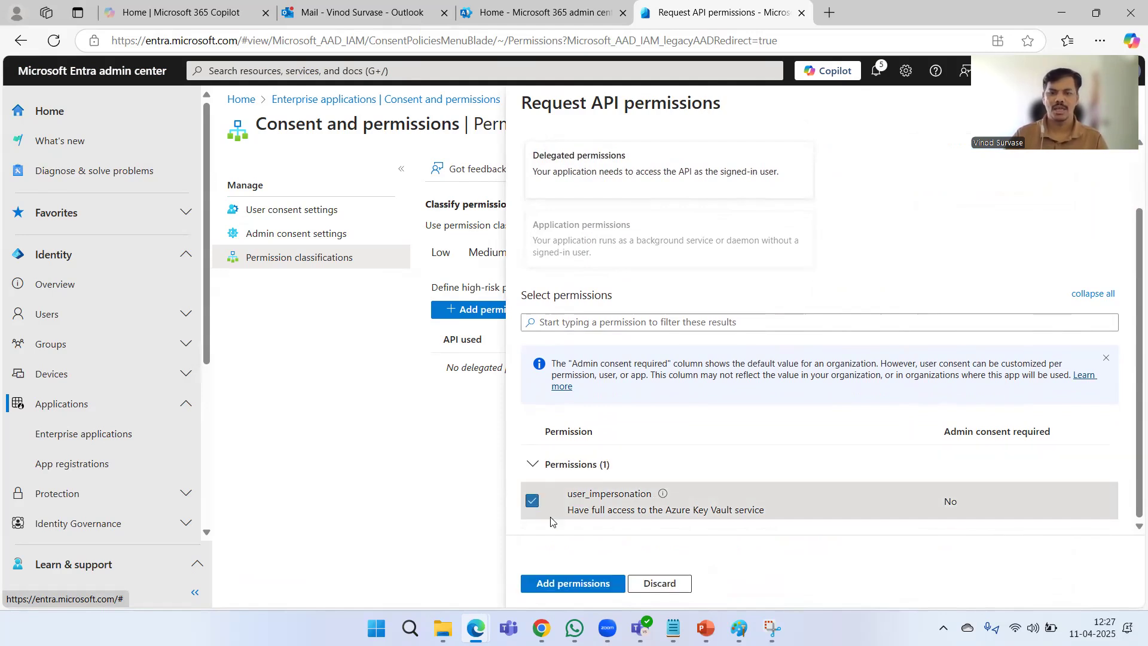
{"action": "left_click", "coordinate": [573, 583]}
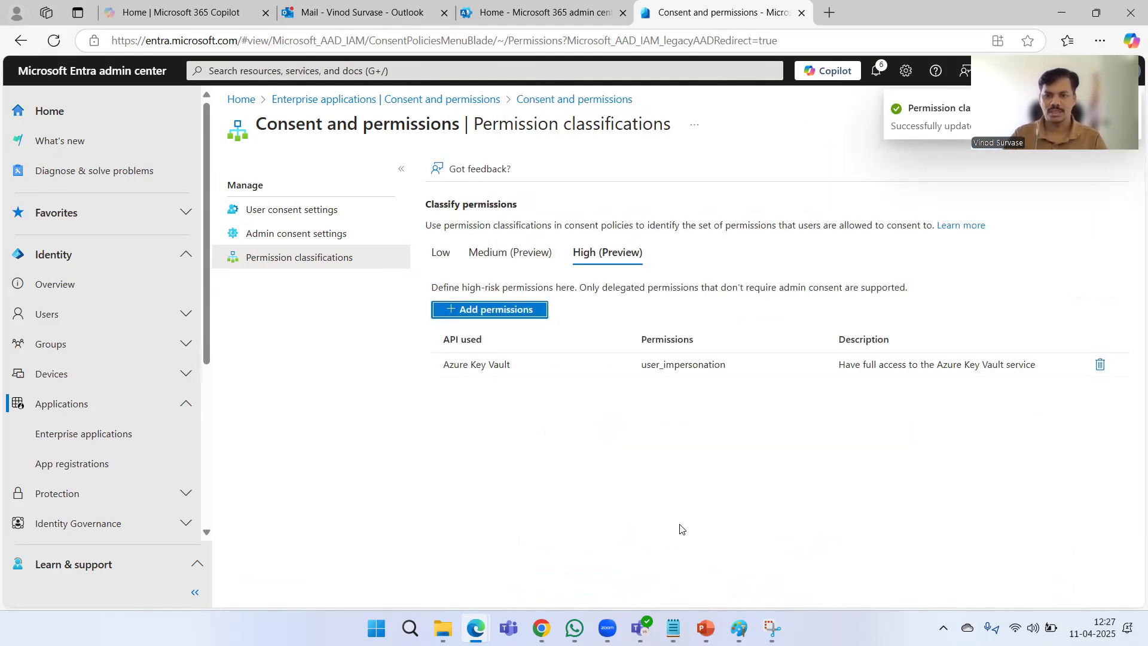
Step: Try to add the Microsoft Graph AppRoleAssignment.ReadWrite.All permission to the High classification
{"action": "left_click", "coordinate": [505, 315]}
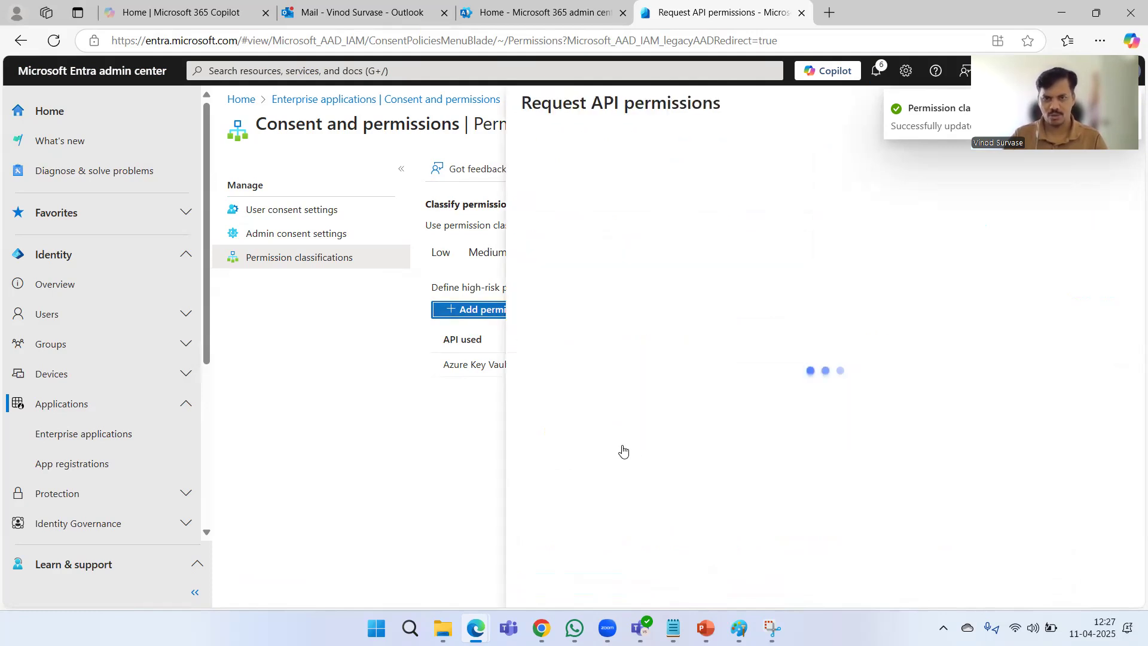
{"action": "left_click", "coordinate": [681, 329]}
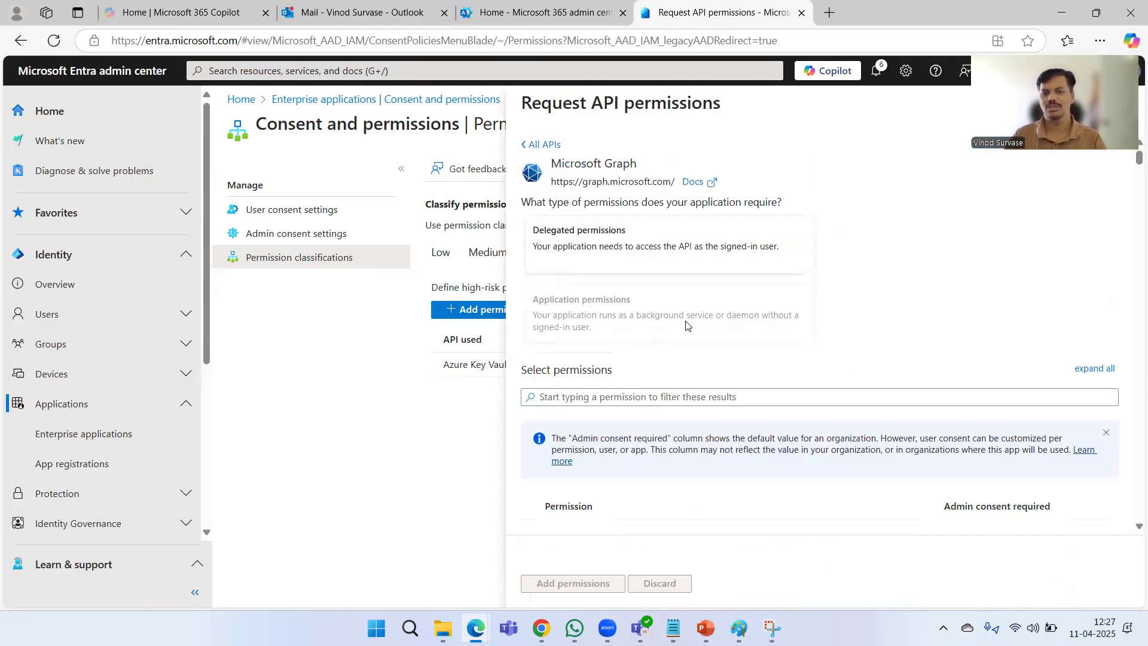
{"action": "scroll", "coordinate": [929, 346], "scroll_direction": "down", "scroll_amount": 4}
{"action": "scroll", "coordinate": [1034, 342], "scroll_direction": "up", "scroll_amount": 3}
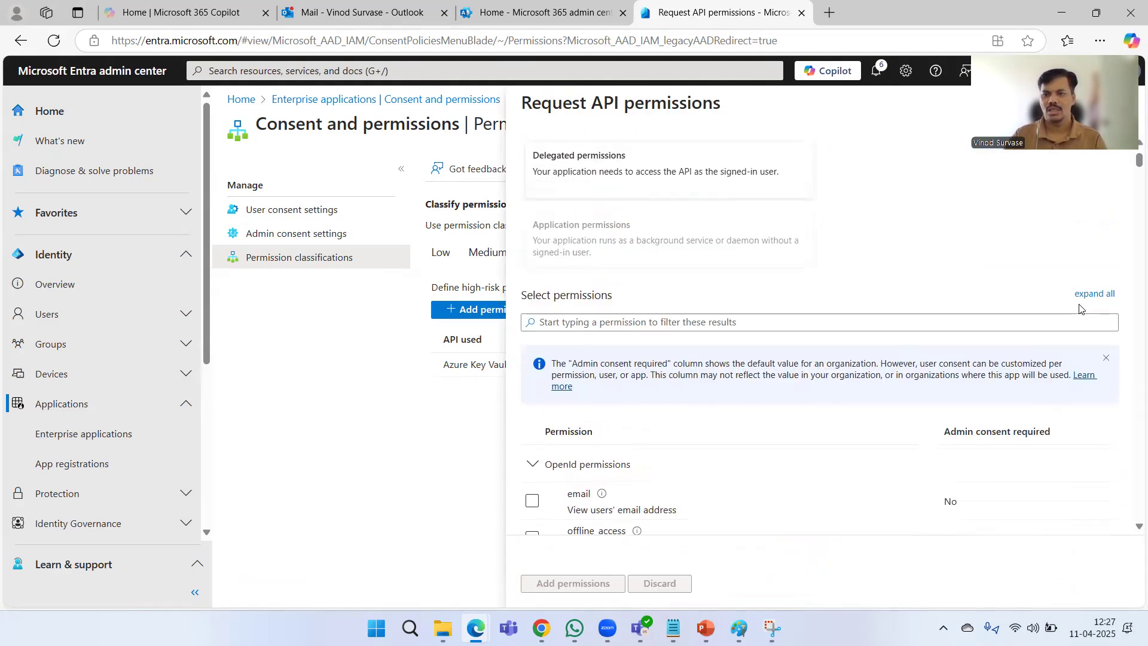
{"action": "scroll", "coordinate": [847, 473], "scroll_direction": "down", "scroll_amount": 1}
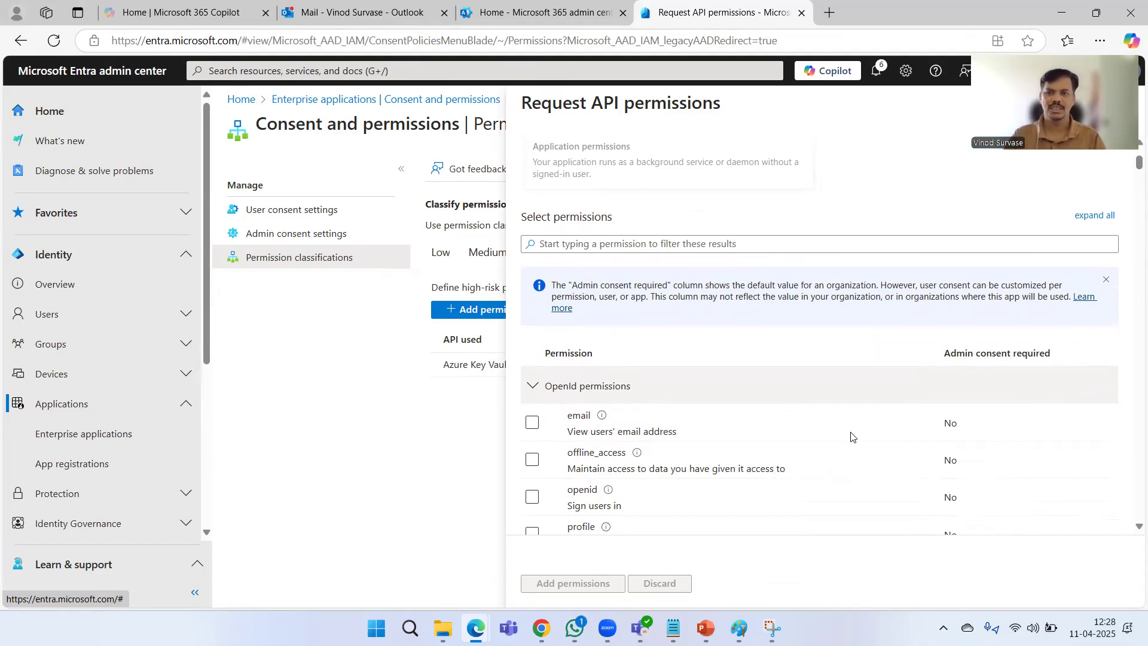
{"action": "scroll", "coordinate": [853, 437], "scroll_direction": "down", "scroll_amount": 10}
{"action": "scroll", "coordinate": [736, 406], "scroll_direction": "down", "scroll_amount": 3}
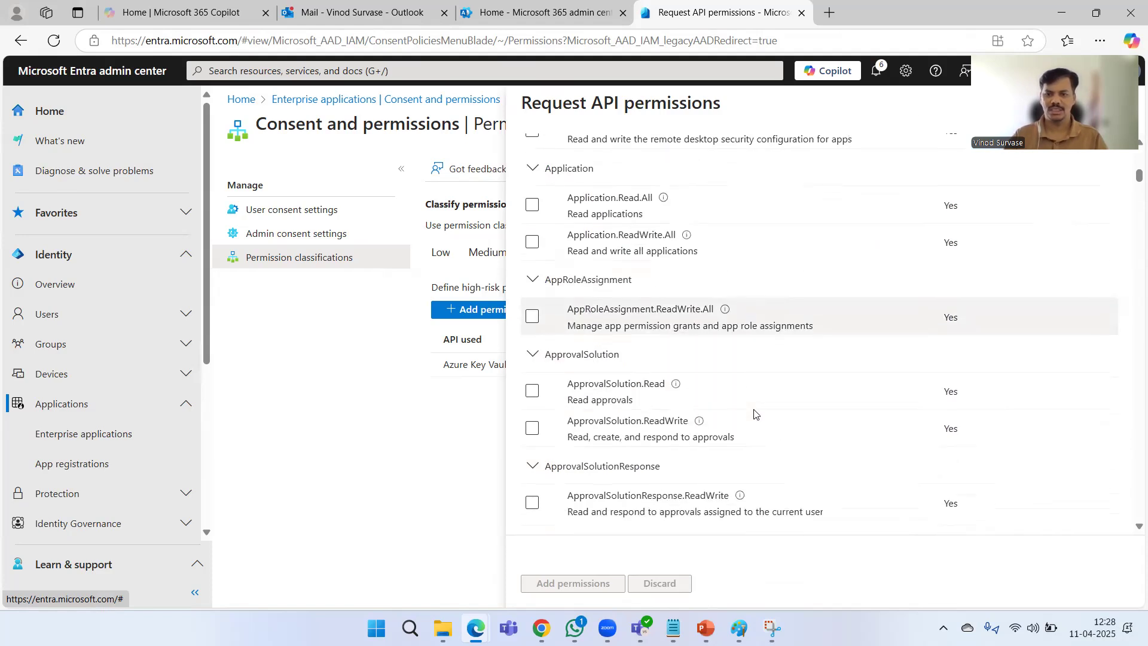
{"action": "left_click", "coordinate": [532, 308]}
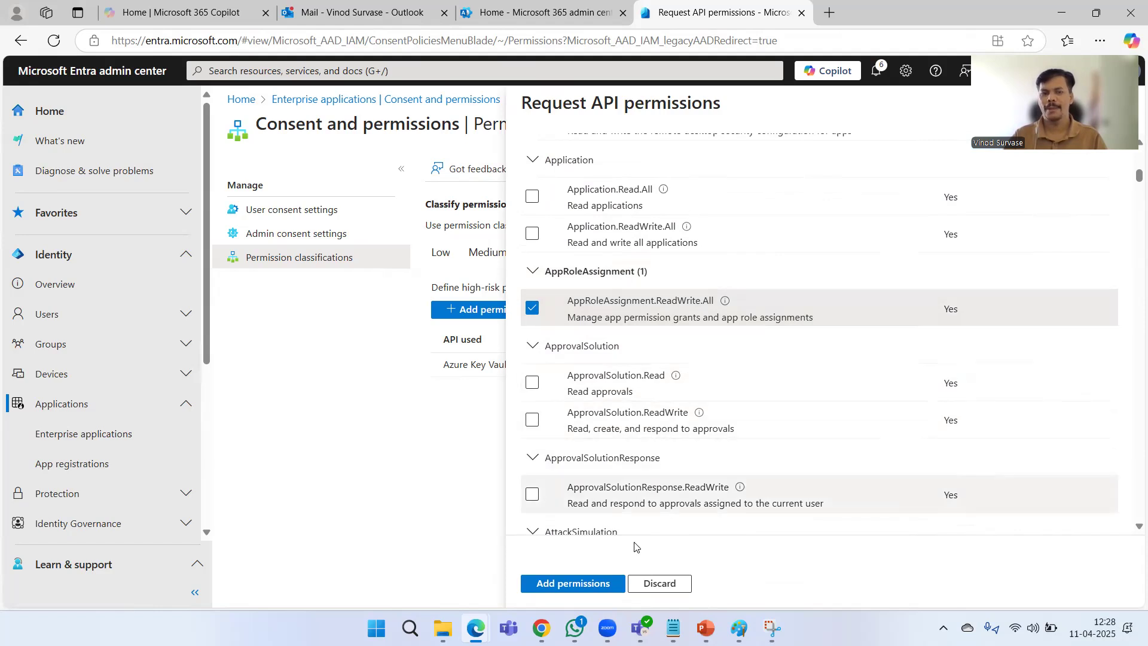
{"action": "left_click", "coordinate": [585, 584]}
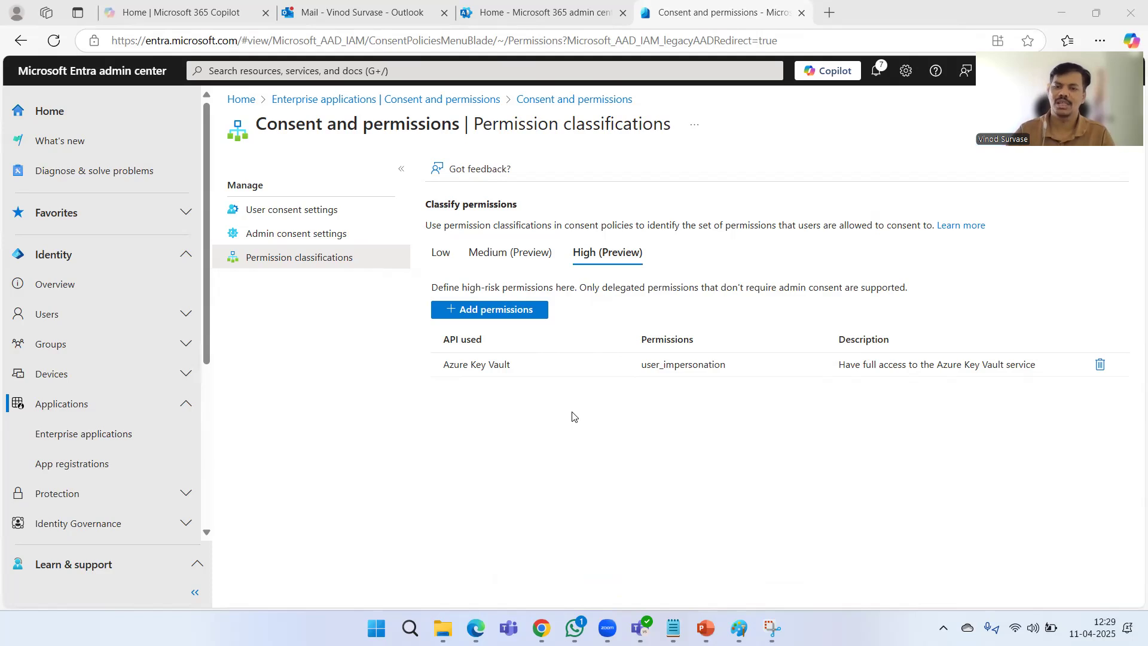
Step: Review the Medium classification list, and delete the Azure Key Vault user_impersonation permission from the High classification
{"action": "left_click", "coordinate": [515, 254]}
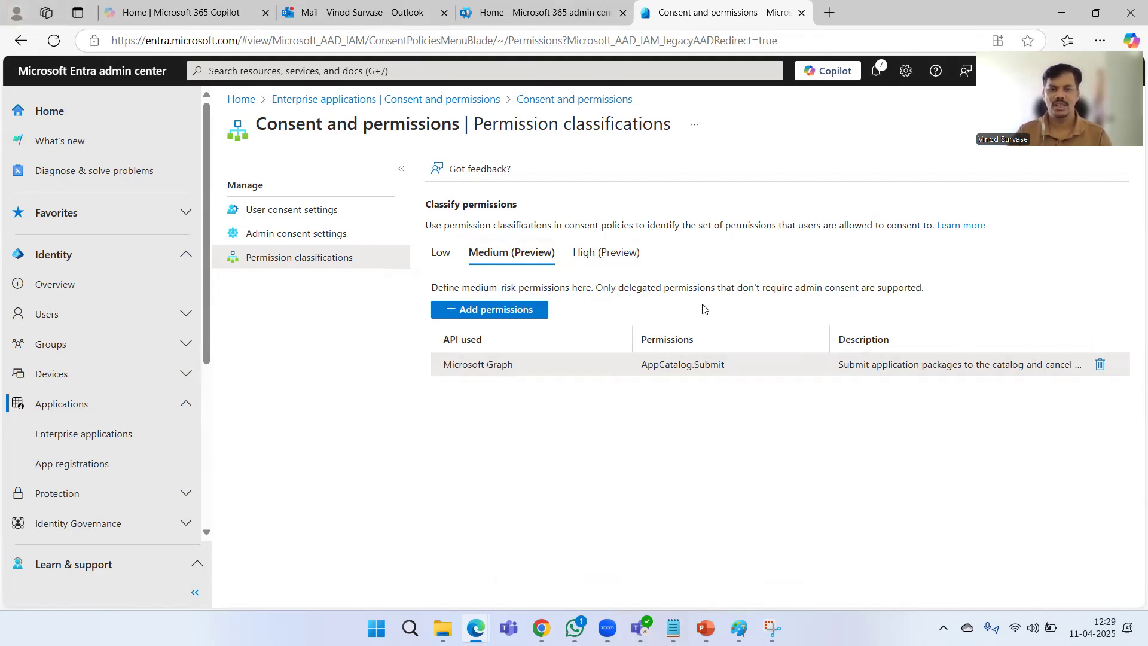
{"action": "left_click", "coordinate": [606, 252]}
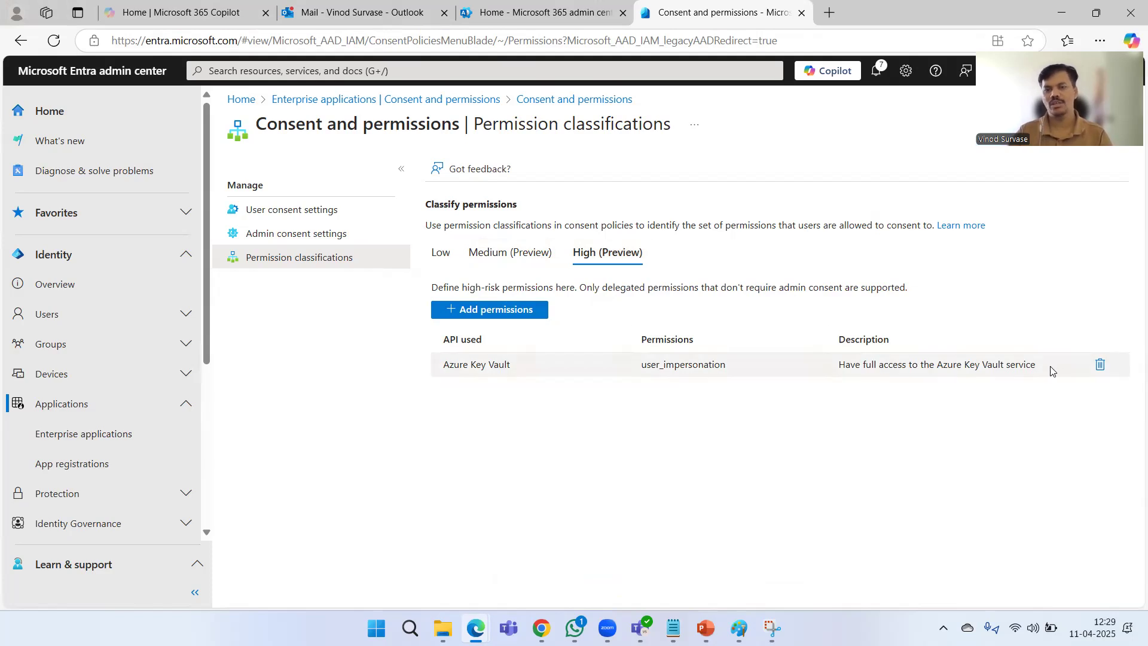
{"action": "left_click", "coordinate": [1101, 364]}
{"action": "left_click", "coordinate": [461, 268]}
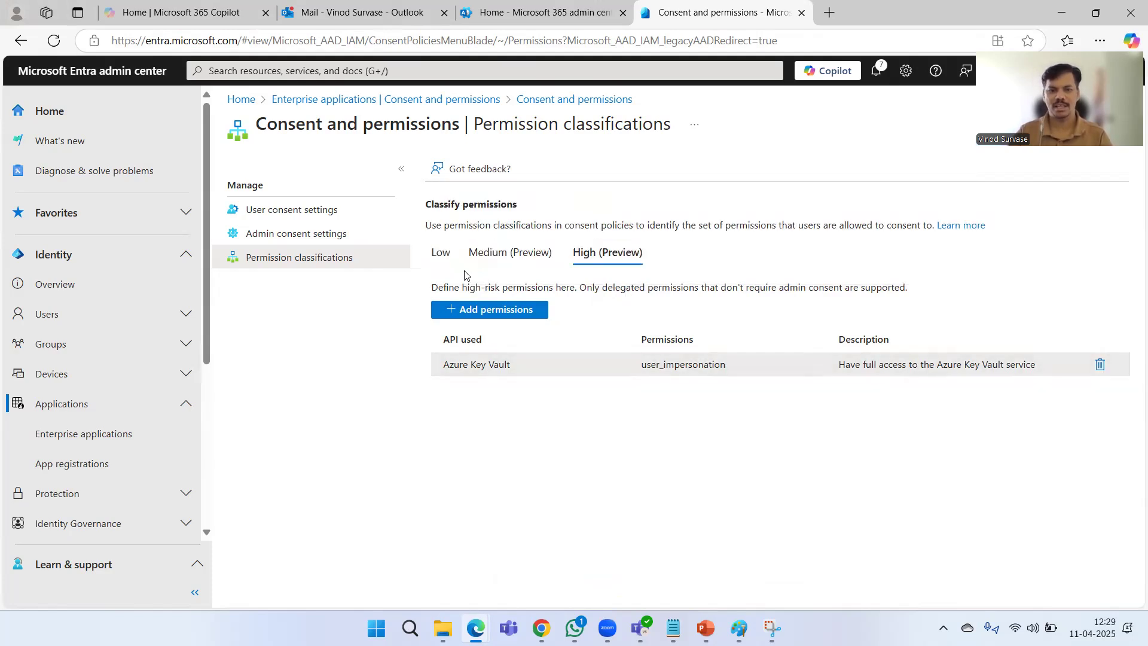
Step: Delete the Microsoft Graph AppCatalog.Submit permission from the Medium classification
{"action": "left_click", "coordinate": [518, 259]}
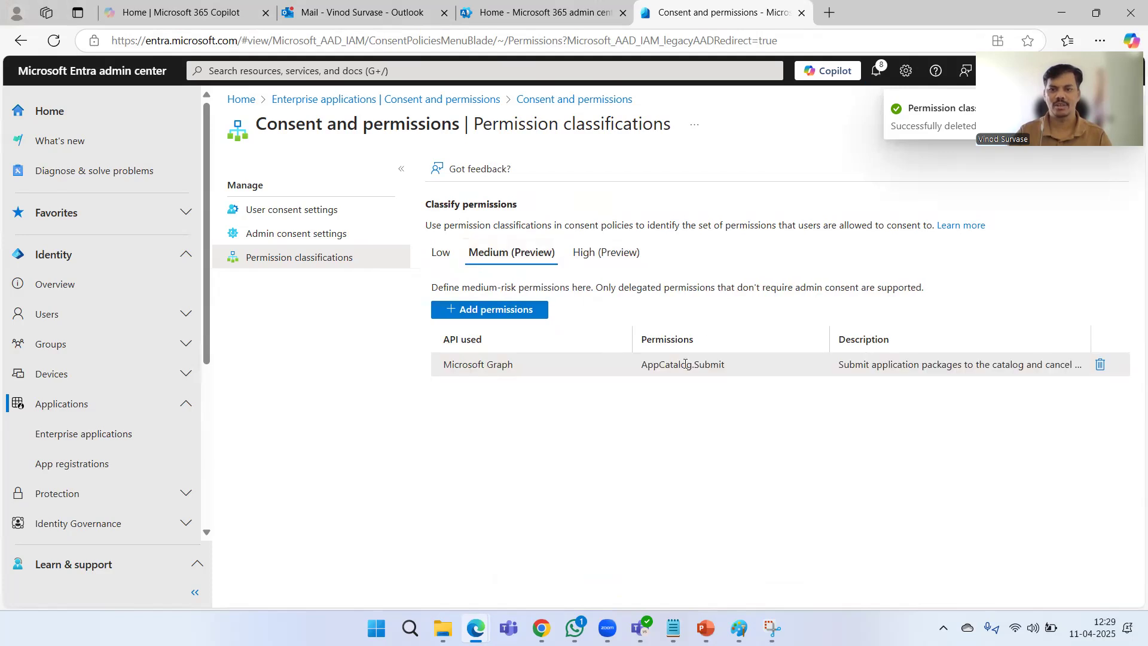
{"action": "left_click", "coordinate": [1100, 364]}
{"action": "left_click", "coordinate": [461, 264]}
Step: Delete the Acronym.Read.All permission from the Low classification and check the High and Medium lists for remaining permissions
{"action": "left_click", "coordinate": [449, 265]}
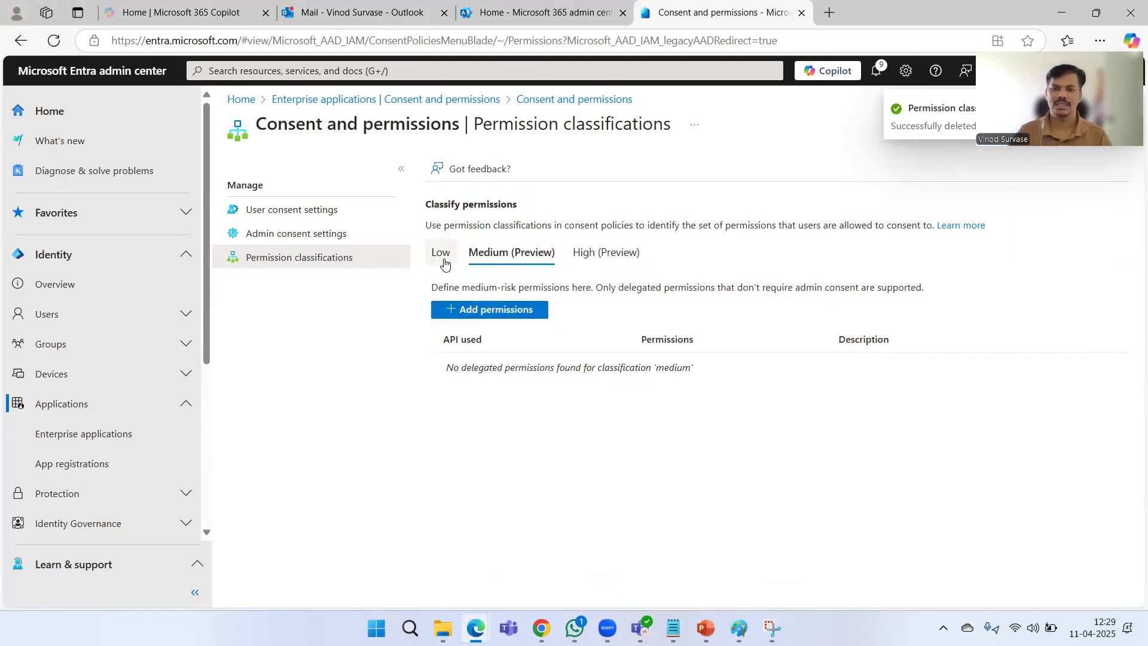
{"action": "left_click", "coordinate": [1101, 365]}
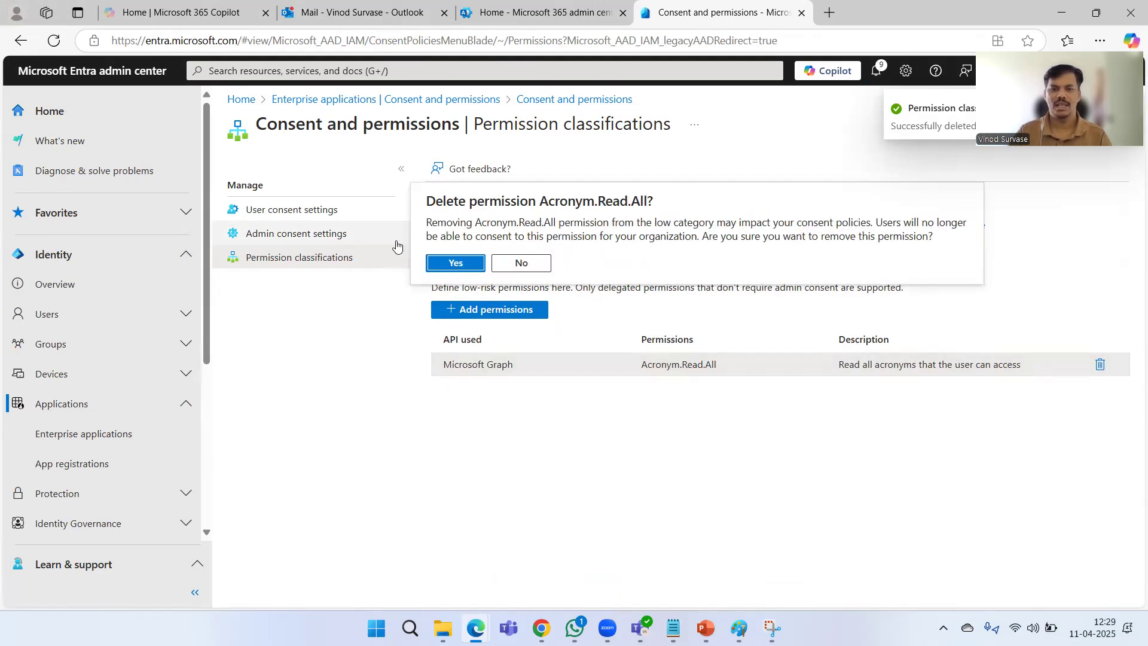
{"action": "left_click", "coordinate": [454, 264]}
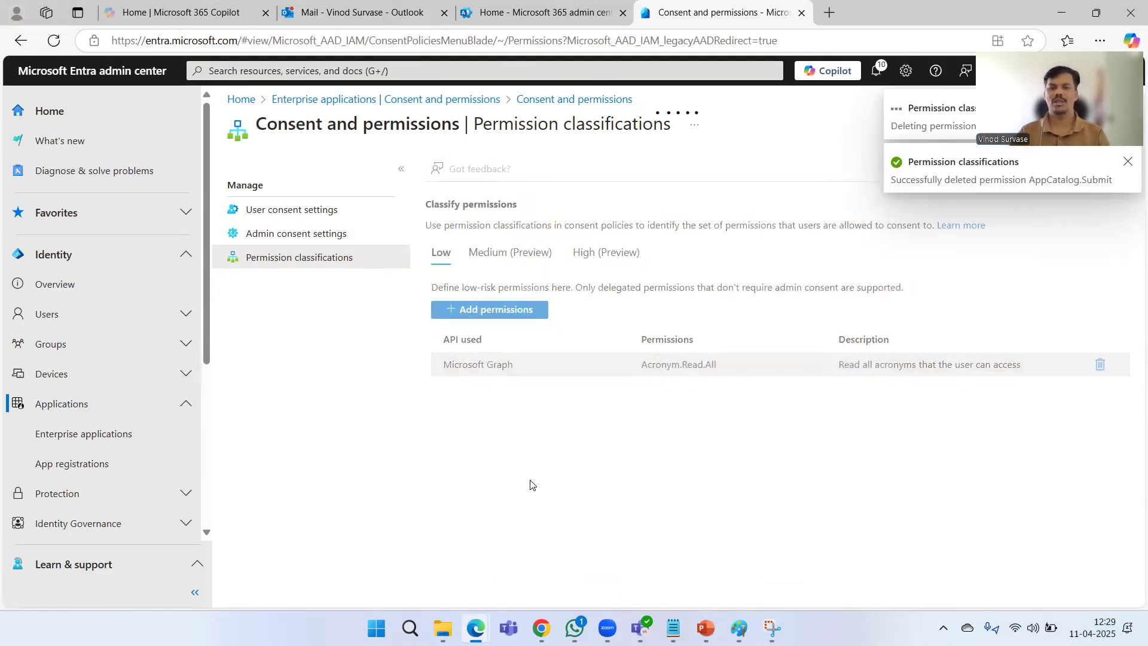
{"action": "left_click", "coordinate": [531, 262]}
{"action": "left_click", "coordinate": [606, 254]}
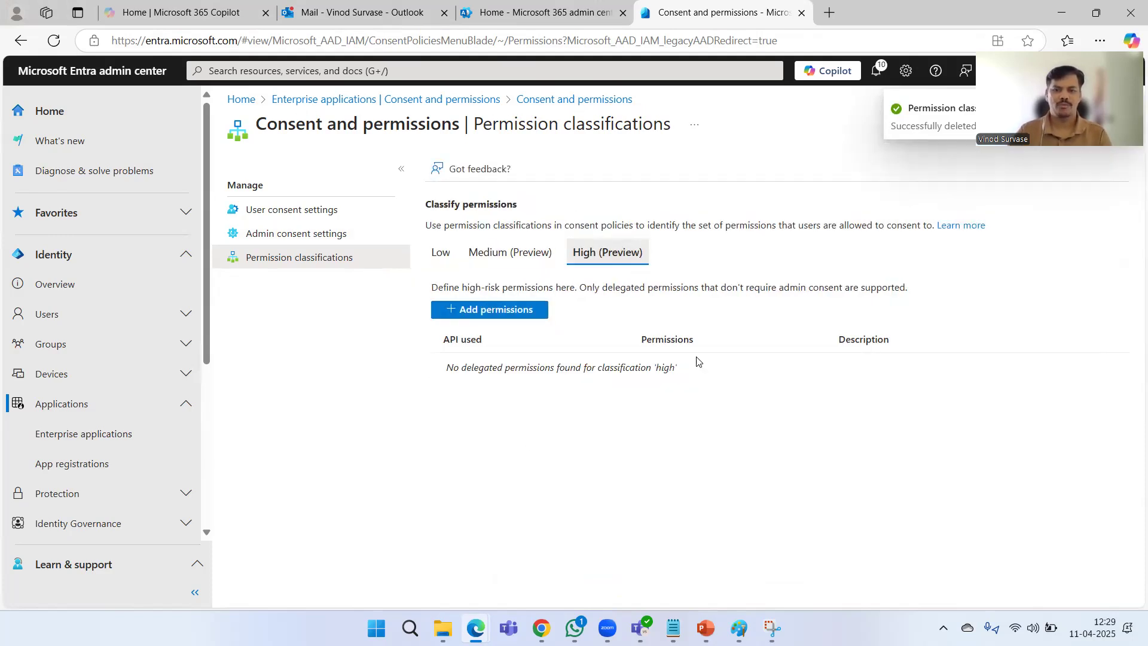
{"action": "left_click", "coordinate": [509, 256]}
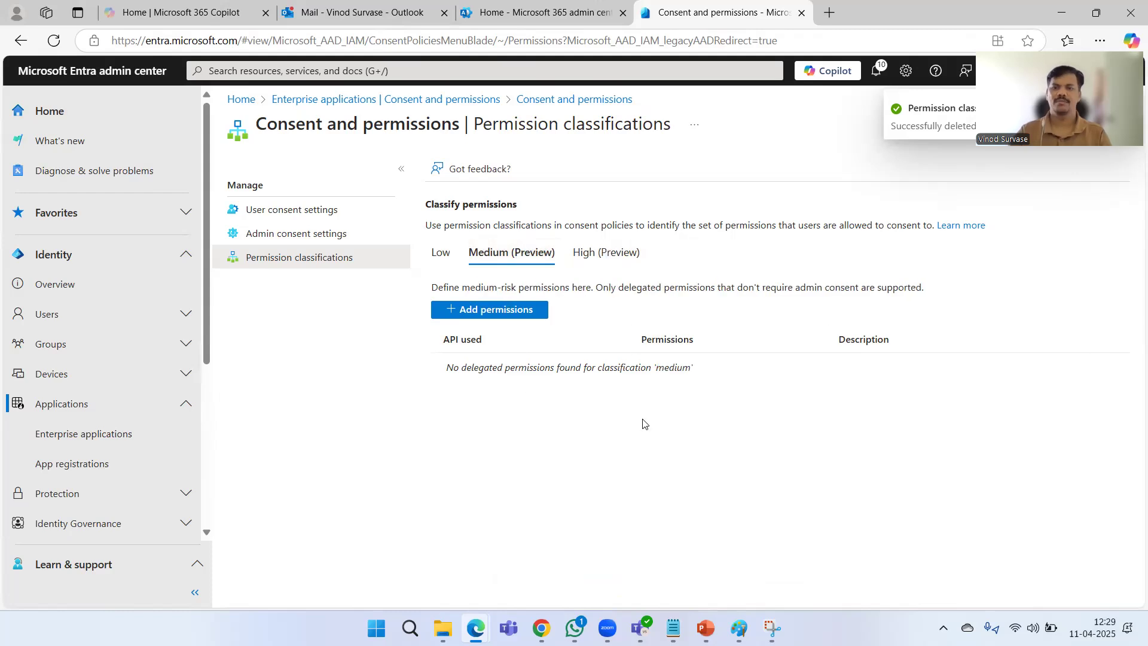